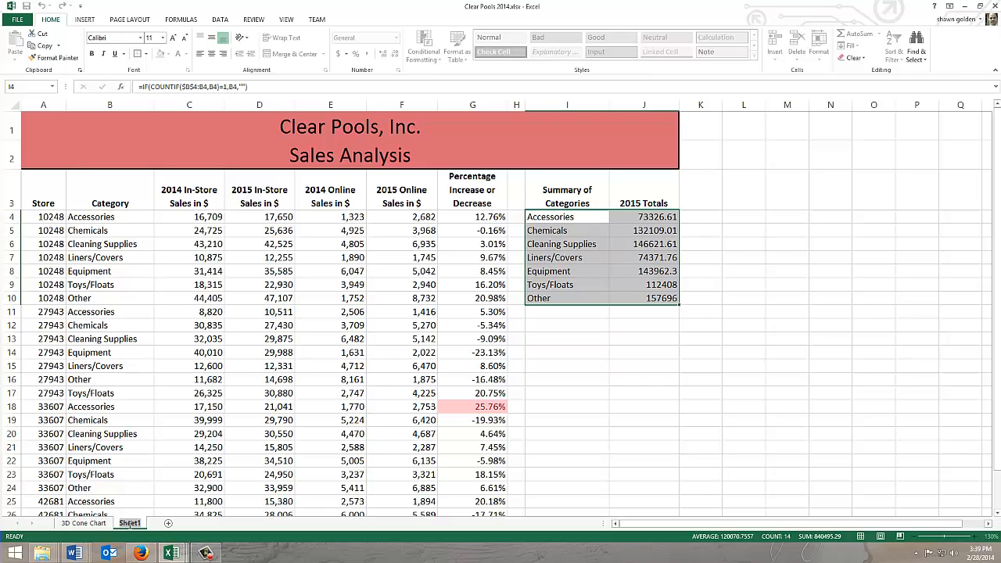
# Rename Sheet1 as Clear Pool Sales and give the 3D Cone Chart sheet a dark blue tab color
pyautogui.write('Clear Pool Sales')
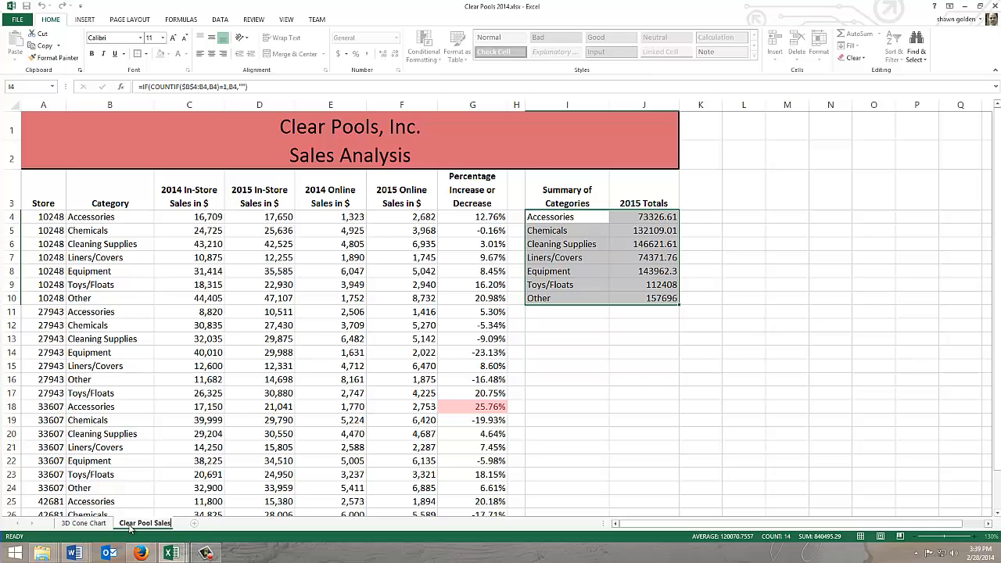
pyautogui.click(89, 524)
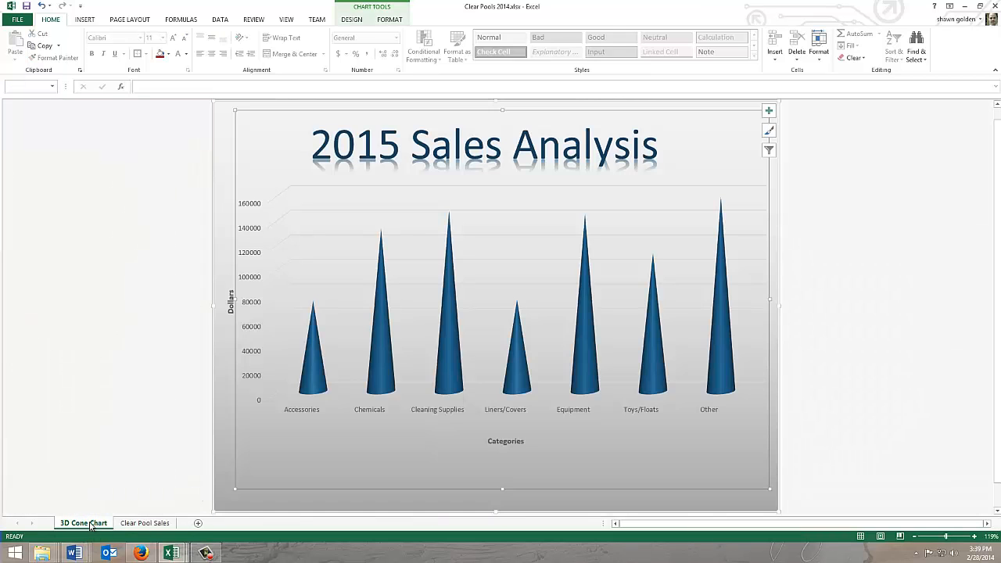
pyautogui.rightClick(91, 526)
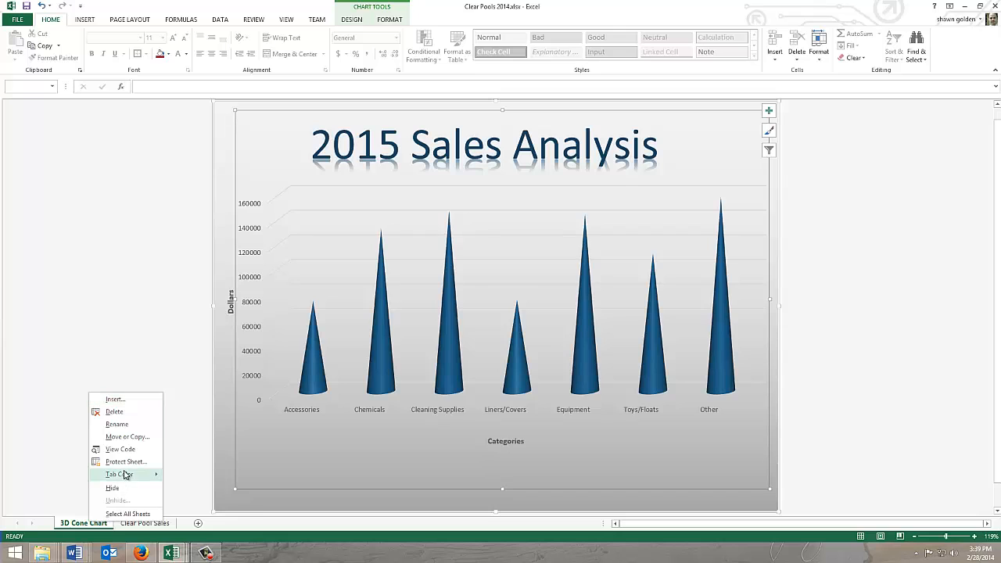
pyautogui.moveTo(142, 474)
pyautogui.click(221, 479)
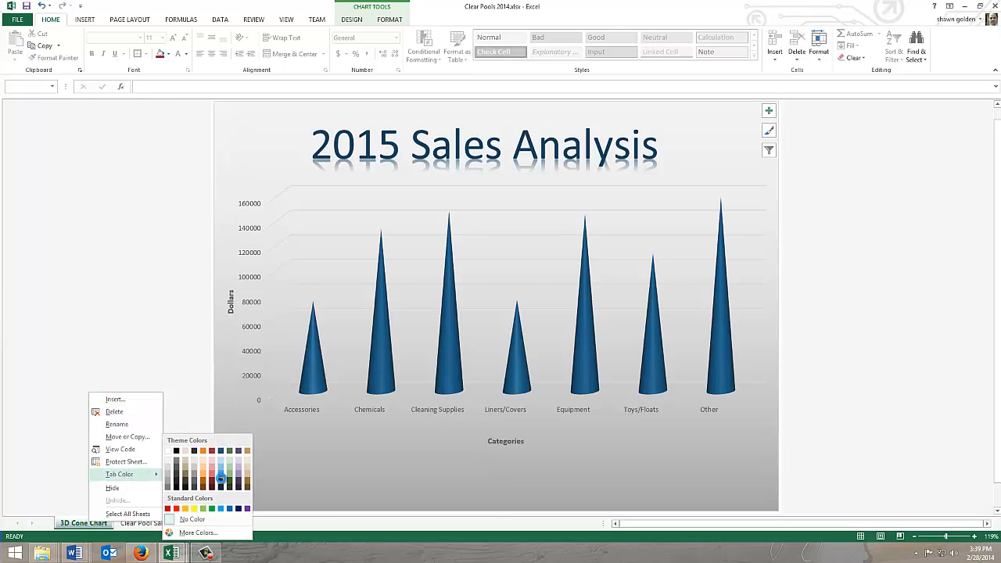
# Give the Clear Pool Sales sheet a red theme tab color
pyautogui.click(149, 524)
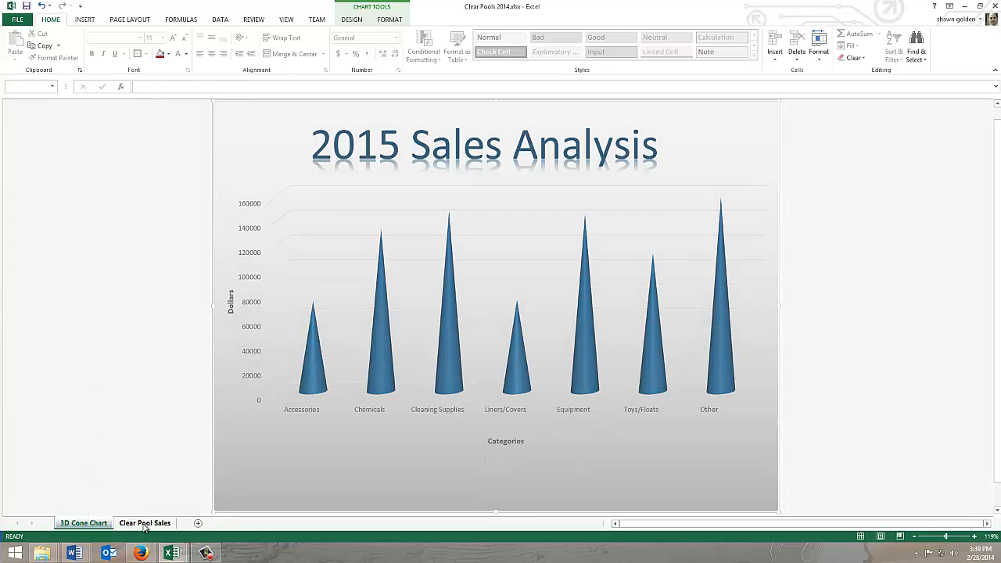
pyautogui.rightClick(147, 524)
pyautogui.moveTo(176, 476)
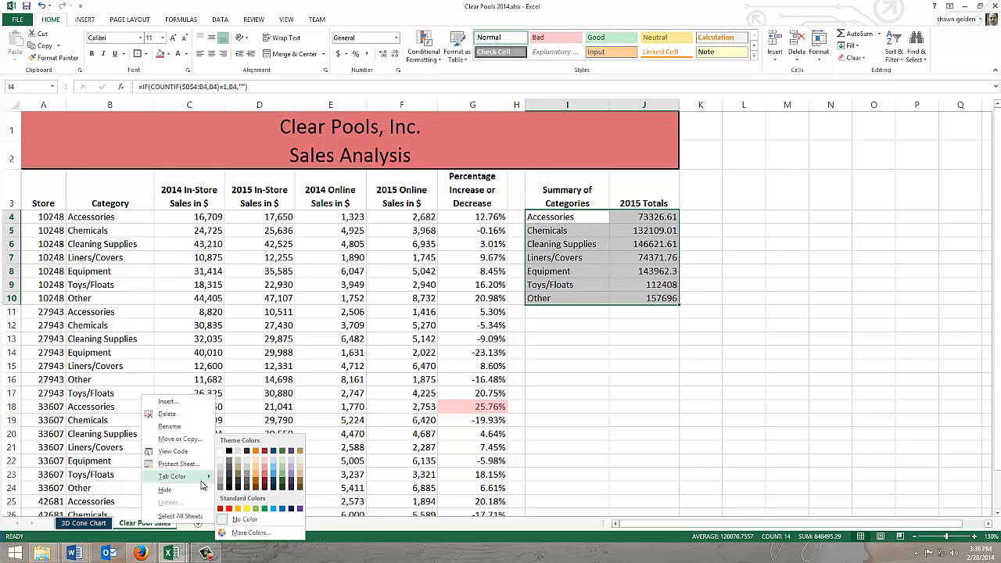
pyautogui.click(265, 479)
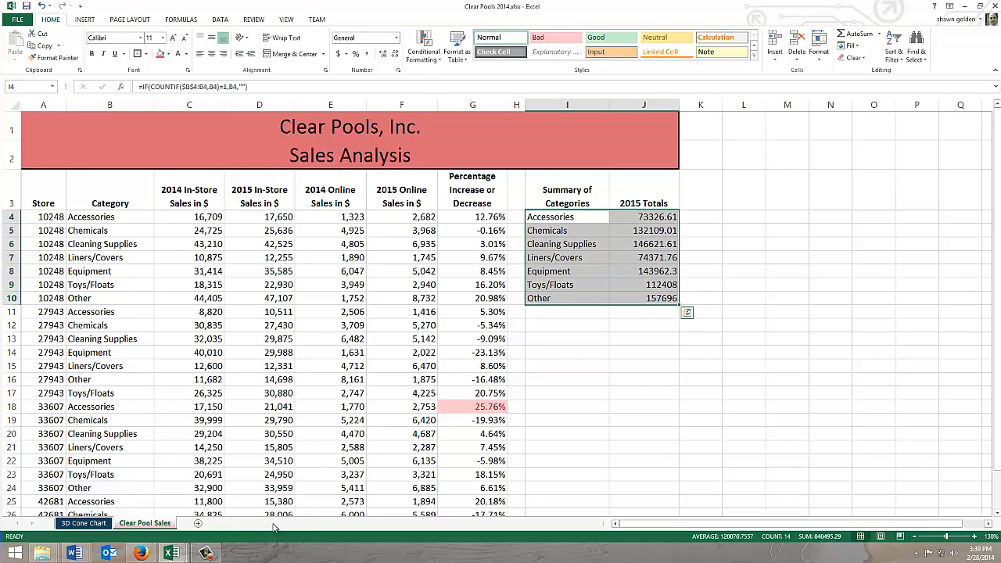
# Insert a blank worksheet between 3D Cone Chart and Clear Pool Sales and turn off its gridlines
pyautogui.click(90, 523)
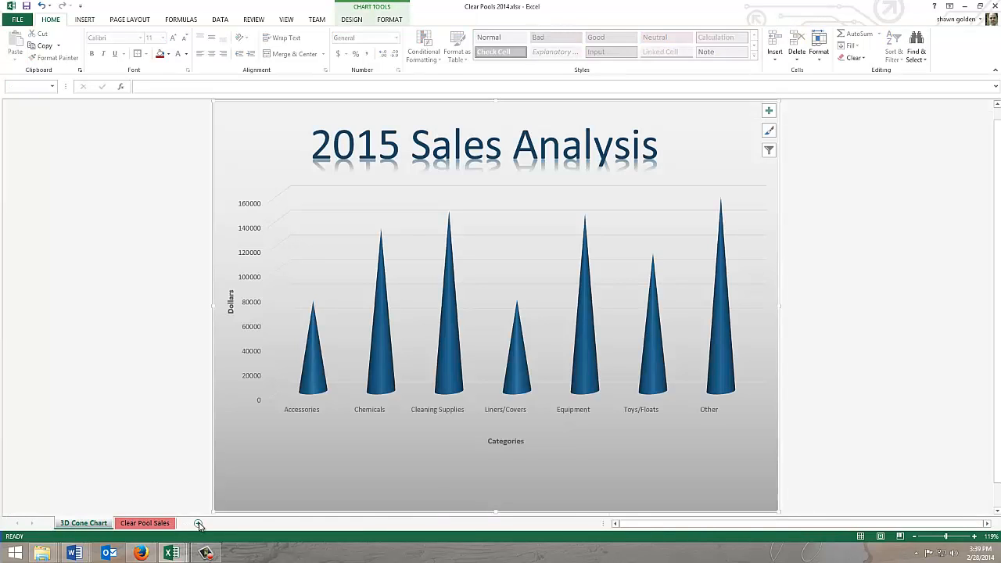
pyautogui.click(198, 524)
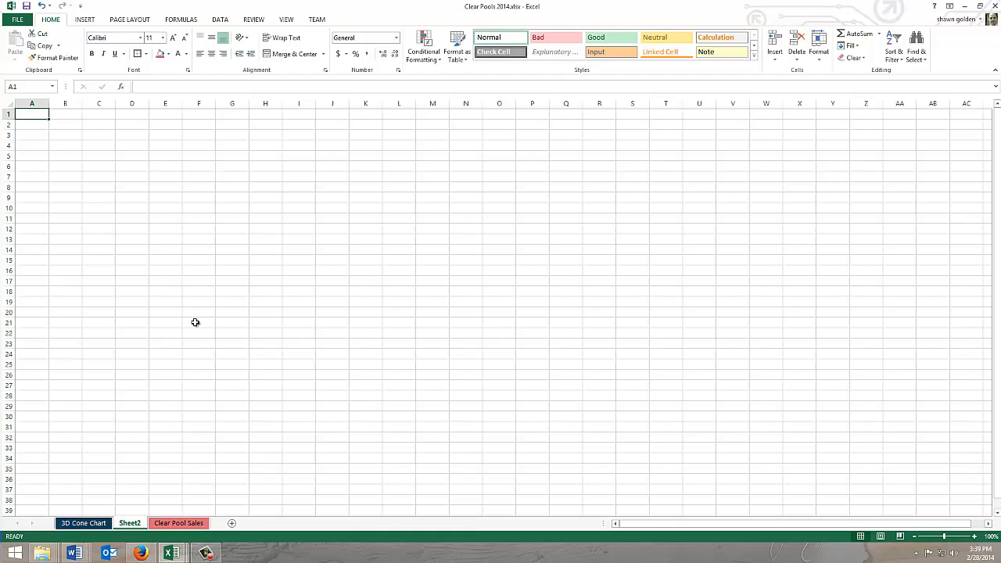
pyautogui.click(10, 103)
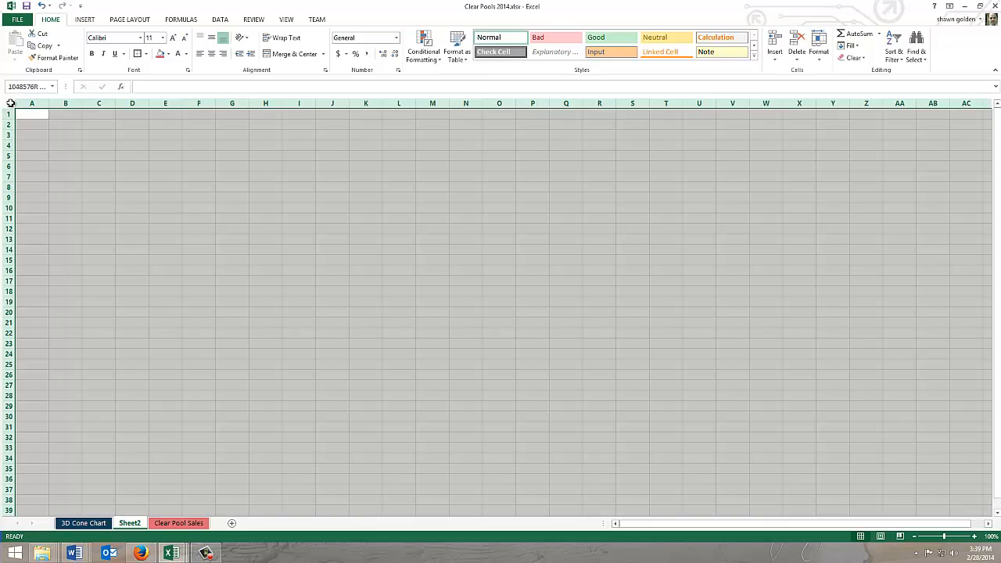
pyautogui.click(284, 21)
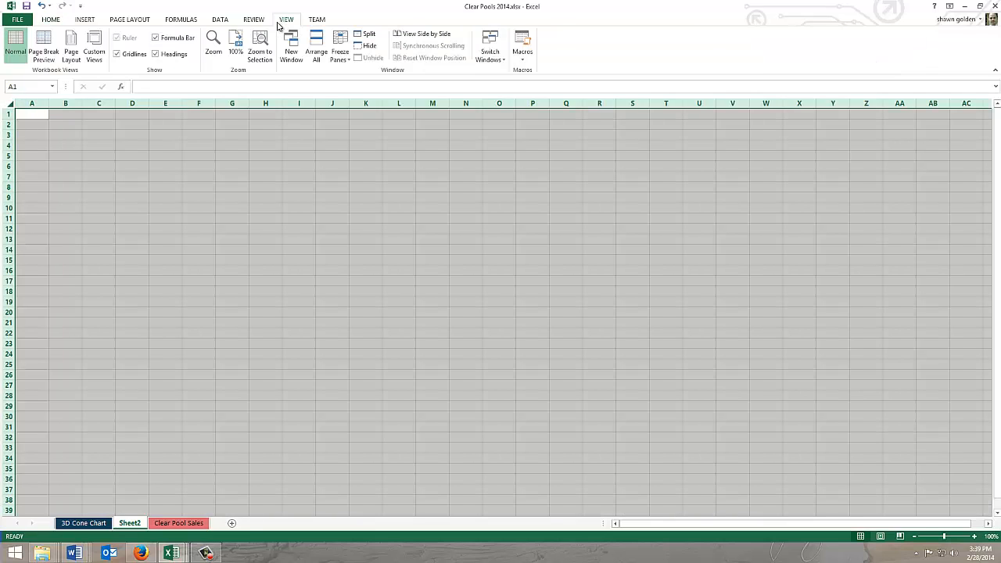
pyautogui.click(118, 54)
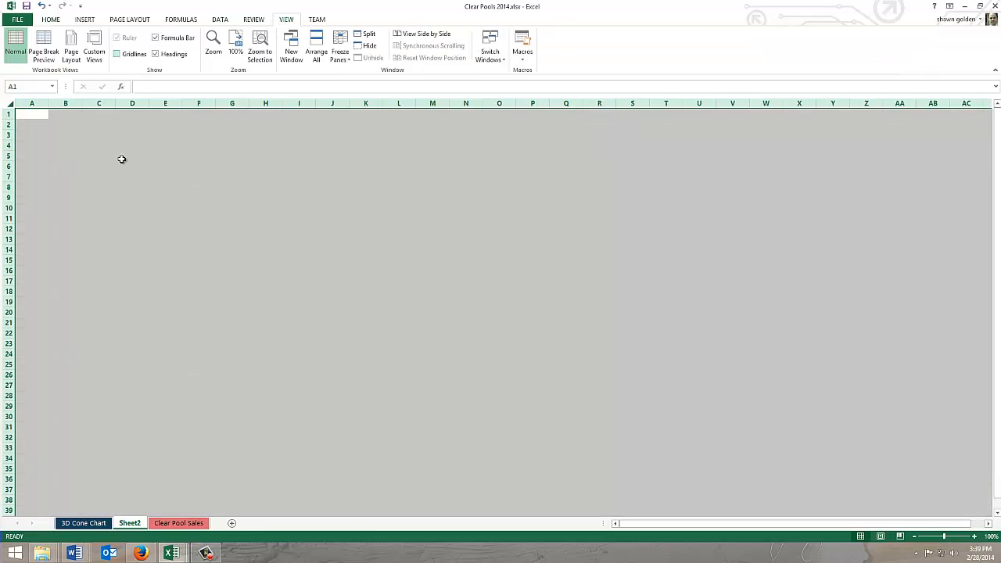
pyautogui.click(258, 184)
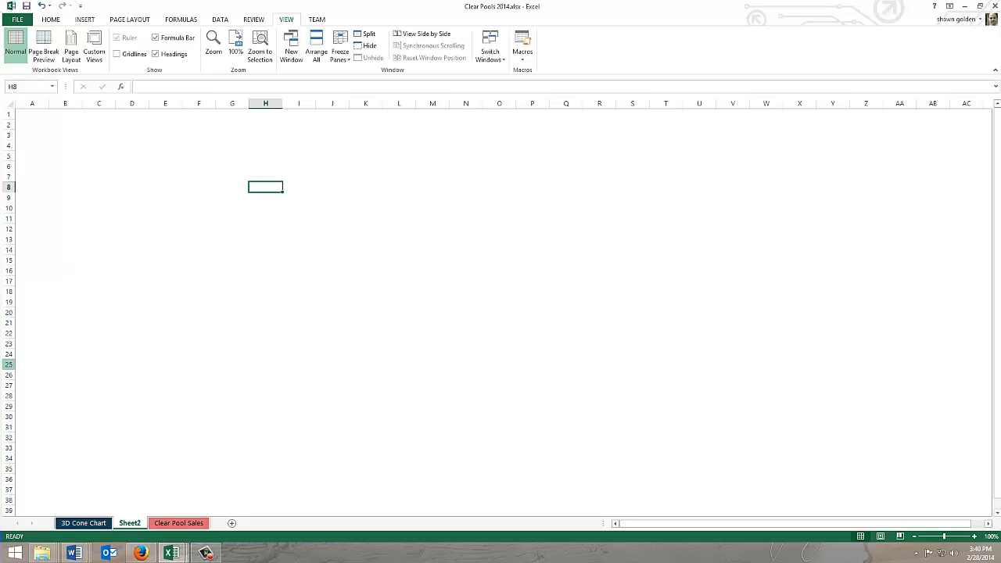
# Insert an Accented Picture SmartArt graphic from the Picture category on the blank sheet
pyautogui.click(185, 218)
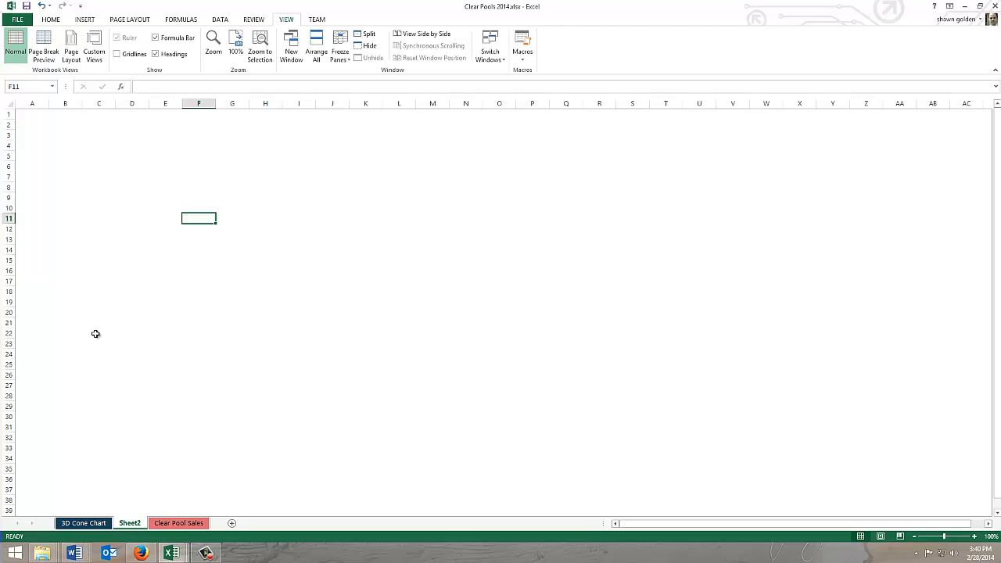
pyautogui.click(83, 19)
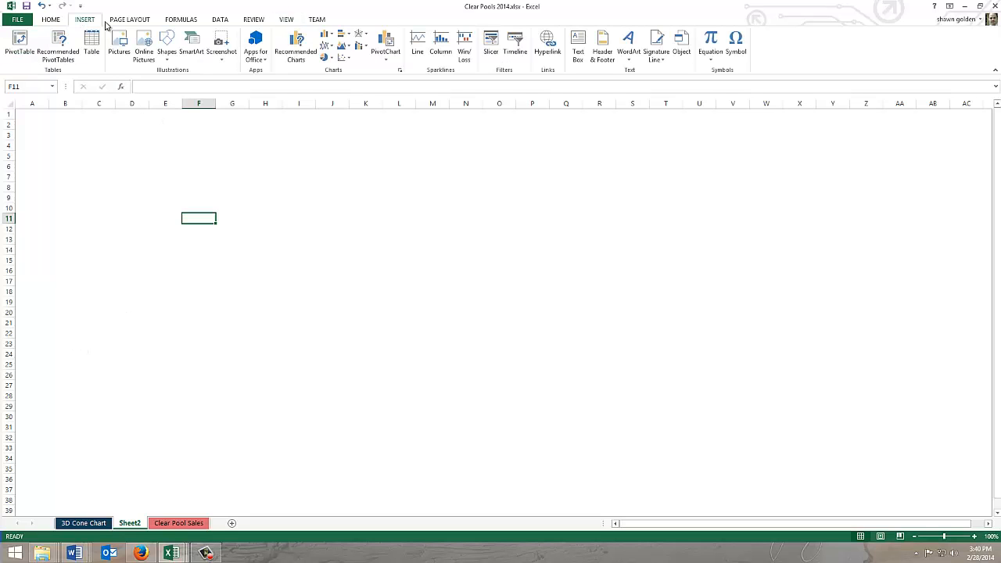
pyautogui.click(190, 48)
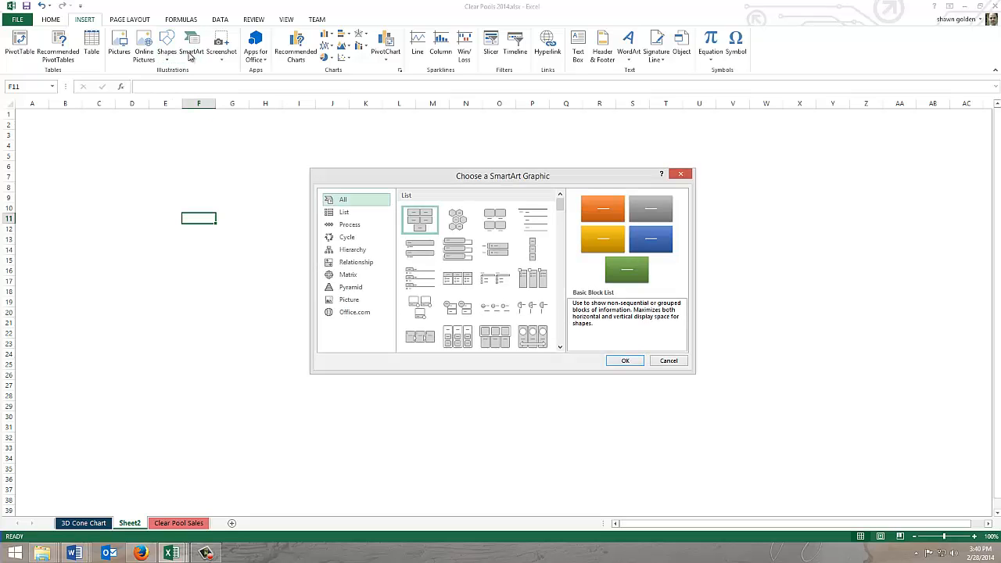
pyautogui.click(336, 301)
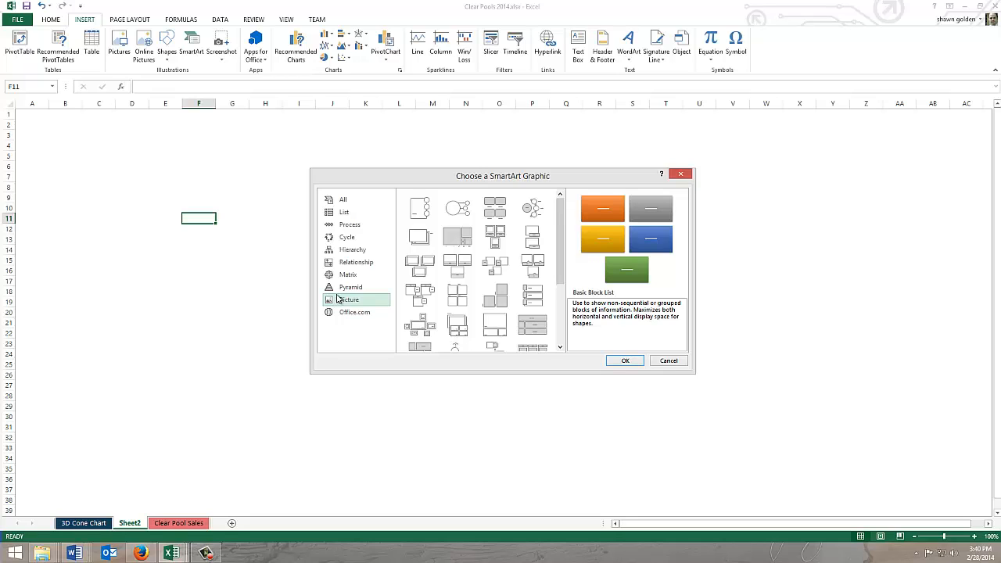
pyautogui.click(418, 206)
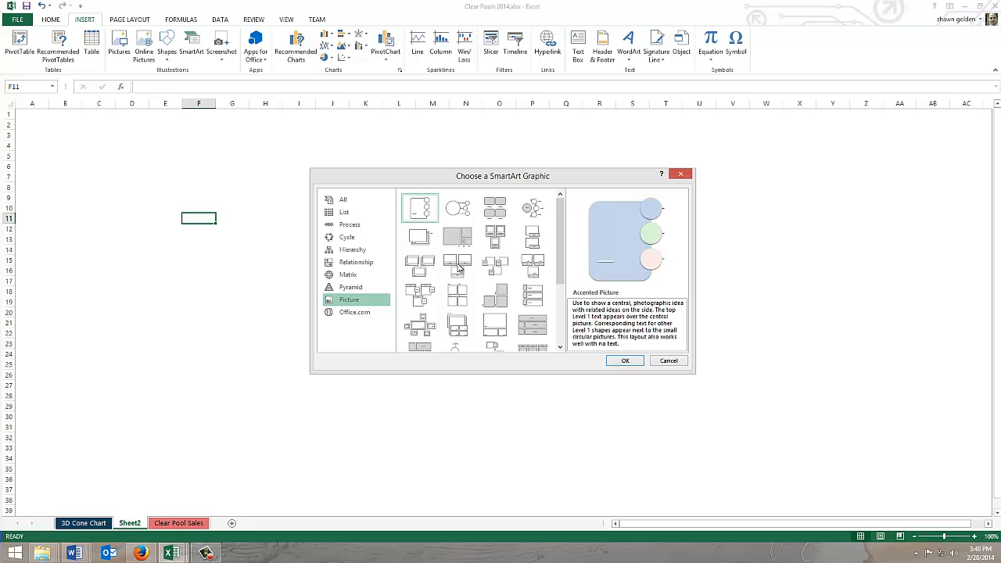
pyautogui.click(630, 360)
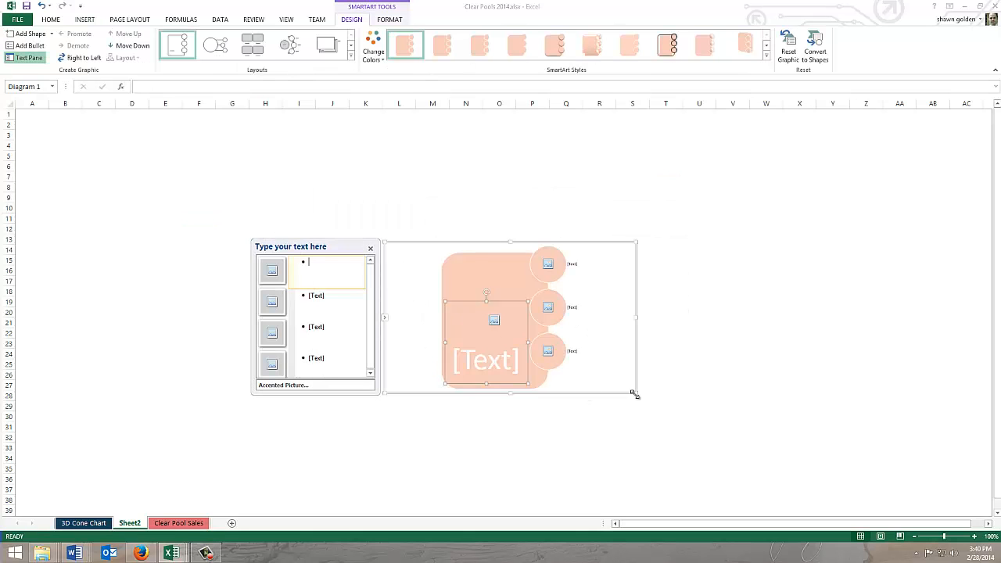
# Enlarge the SmartArt graphic and reposition it to span about rows 5 to 28 and columns H to T
pyautogui.moveTo(636, 394); pyautogui.dragTo(747, 451)
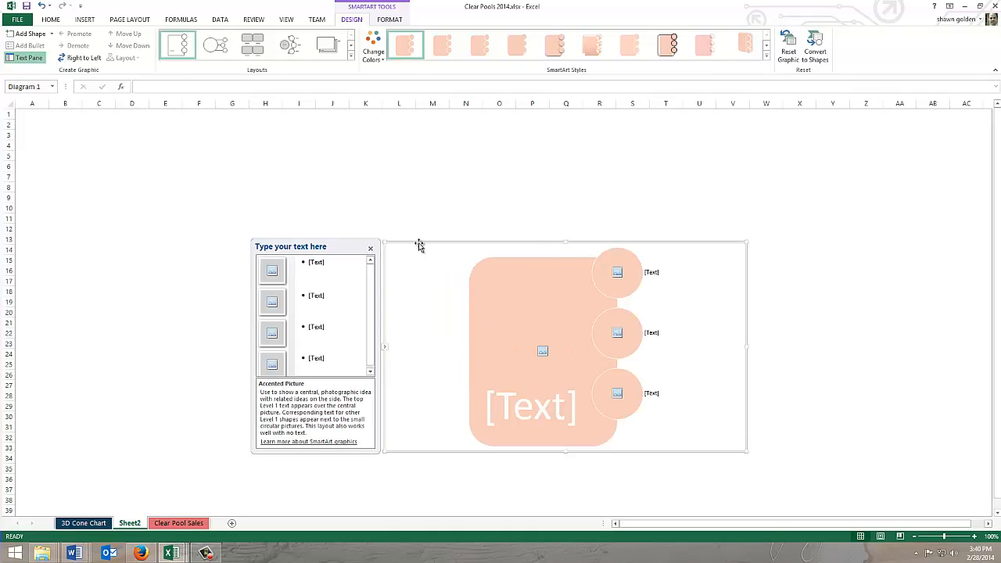
pyautogui.moveTo(419, 243); pyautogui.dragTo(276, 154)
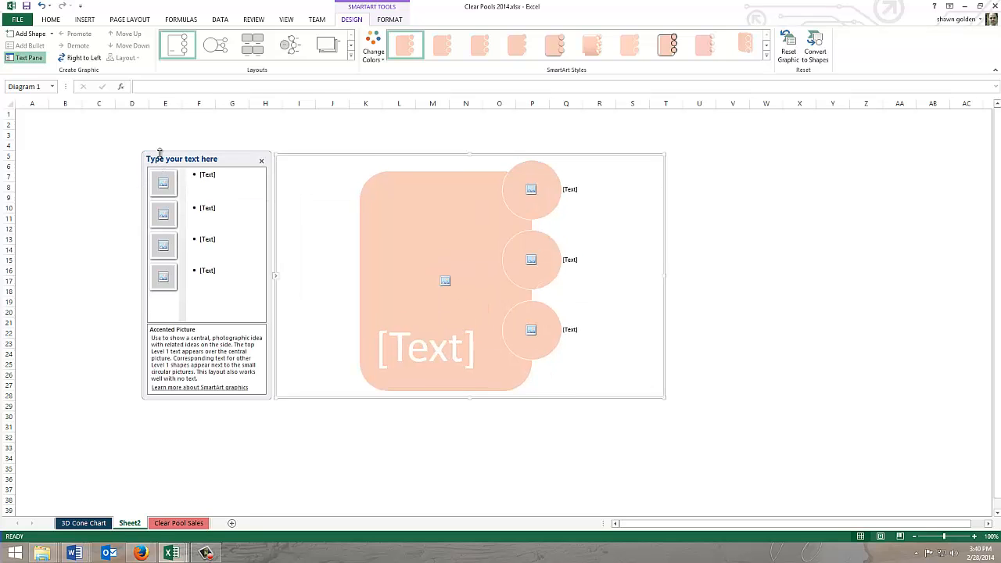
# Hide the SmartArt text pane and bring it back
pyautogui.click(258, 160)
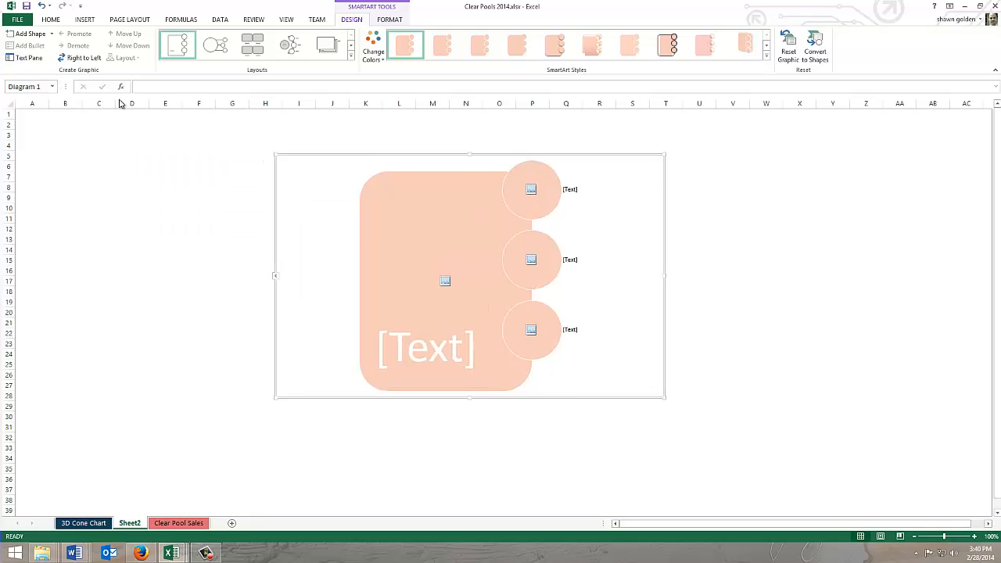
pyautogui.click(23, 60)
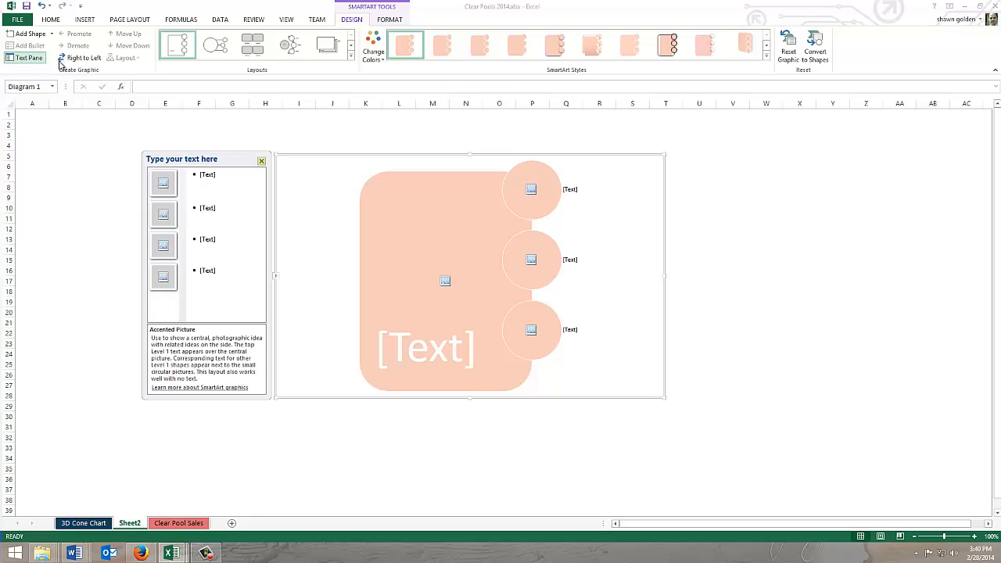
pyautogui.click(261, 160)
pyautogui.click(22, 60)
# Change the SmartArt graphic's colors to the fourth Colorful variation, the grey-green one
pyautogui.click(373, 55)
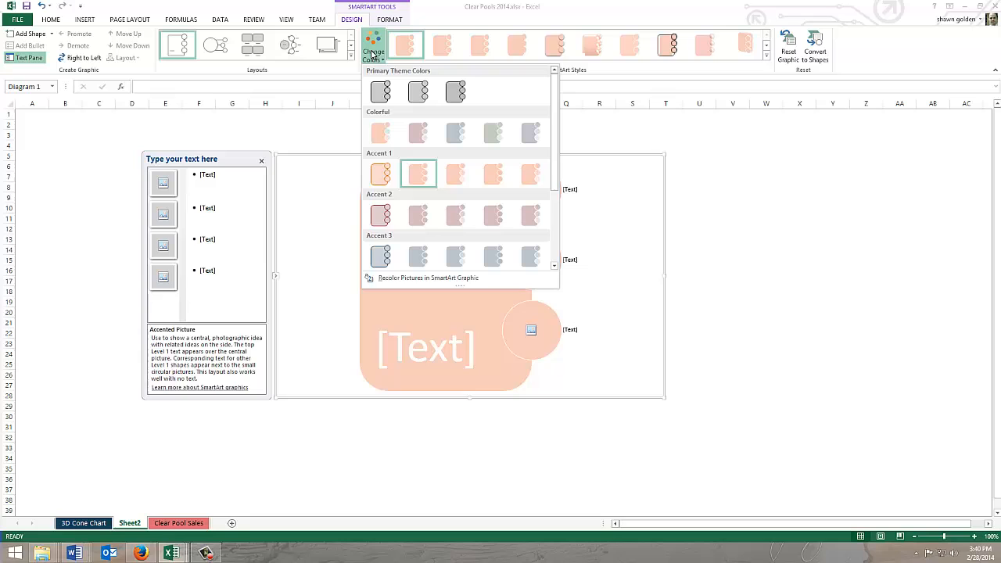
pyautogui.click(491, 139)
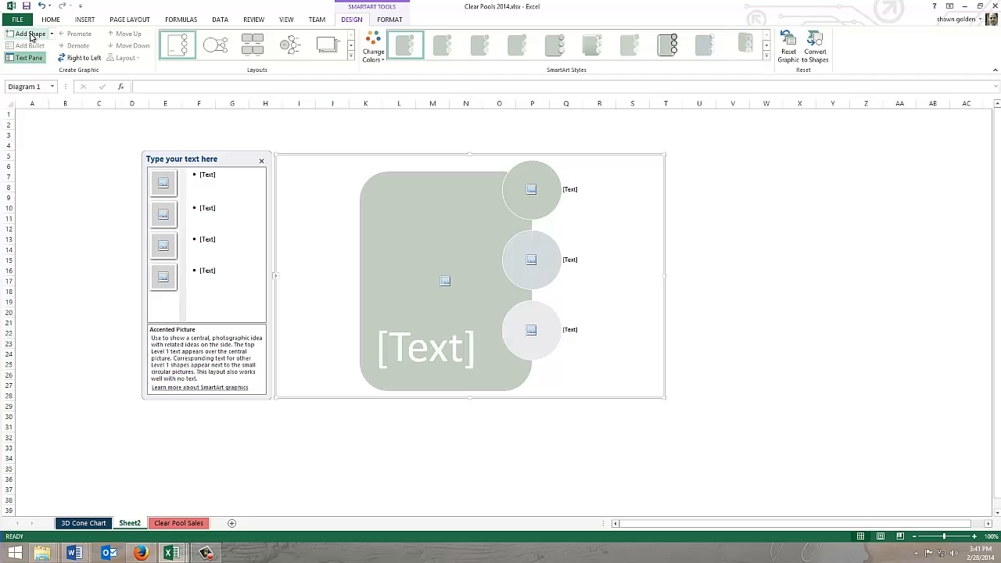
# Add two more circle shapes to the SmartArt graphic, making five circles in total
pyautogui.click(570, 190)
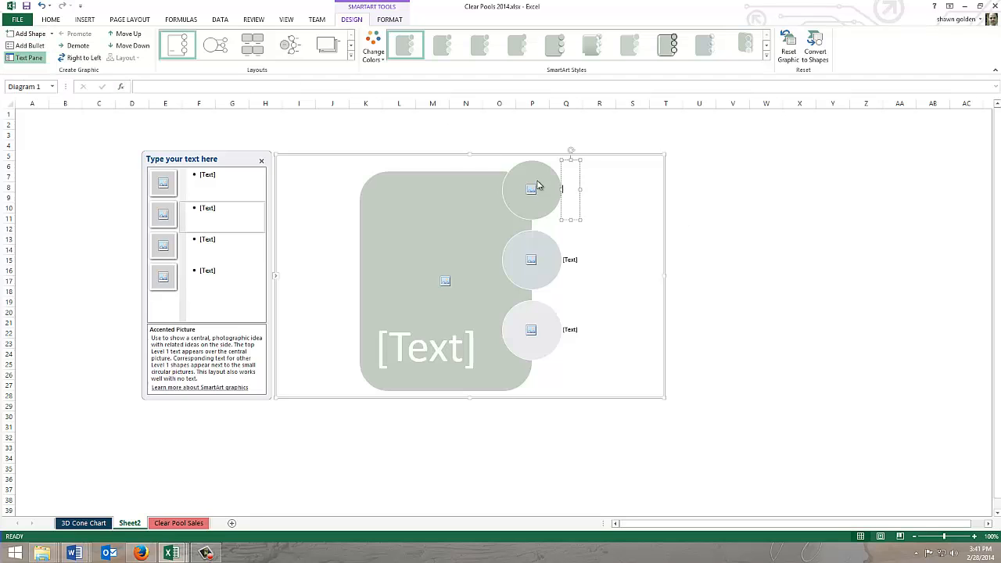
pyautogui.click(31, 34)
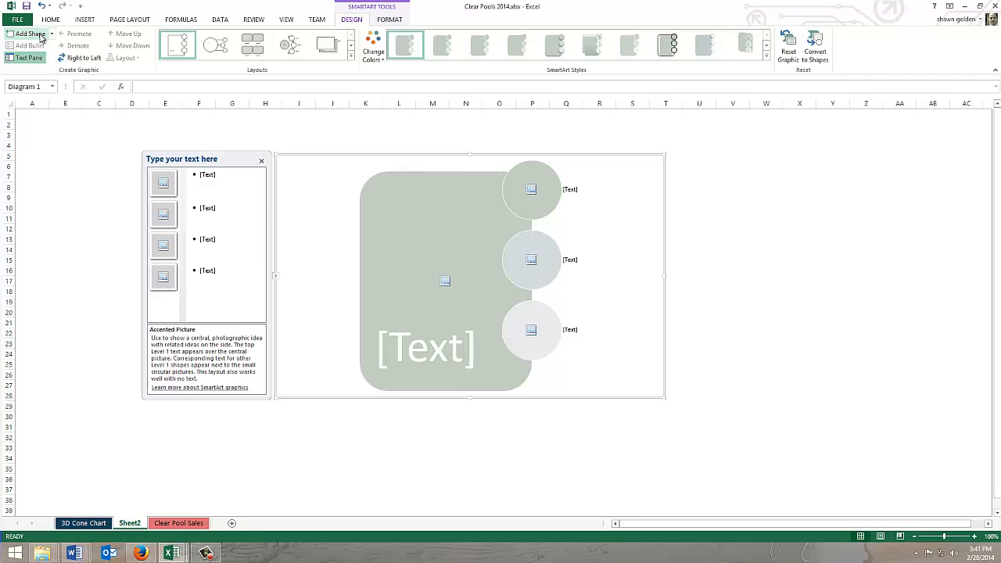
pyautogui.click(39, 36)
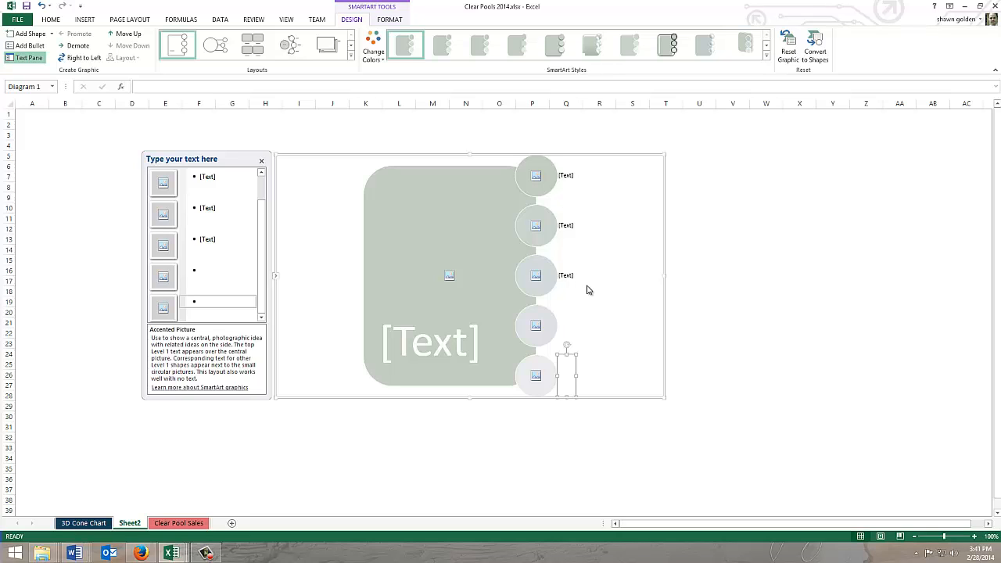
# Enter Clear Pools as the text of the SmartArt graphic's large main shape
pyautogui.click(208, 173)
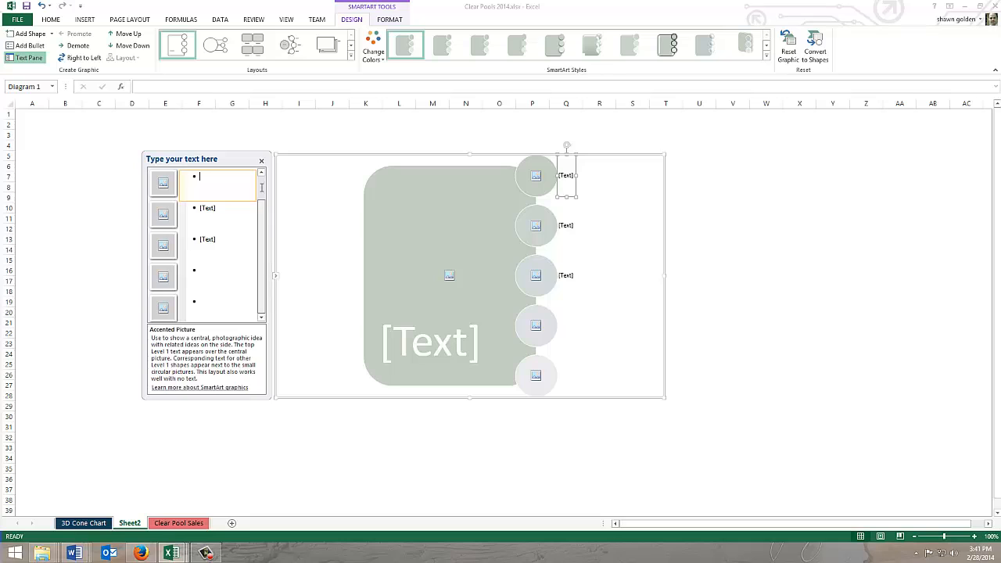
pyautogui.scroll(1, 226, 185)
pyautogui.click(226, 185)
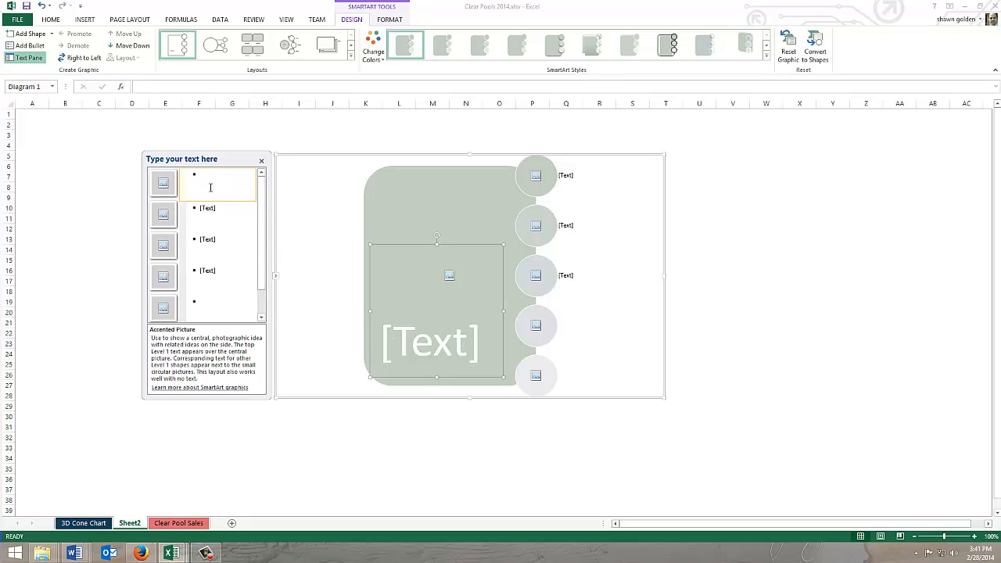
pyautogui.write('Clear')
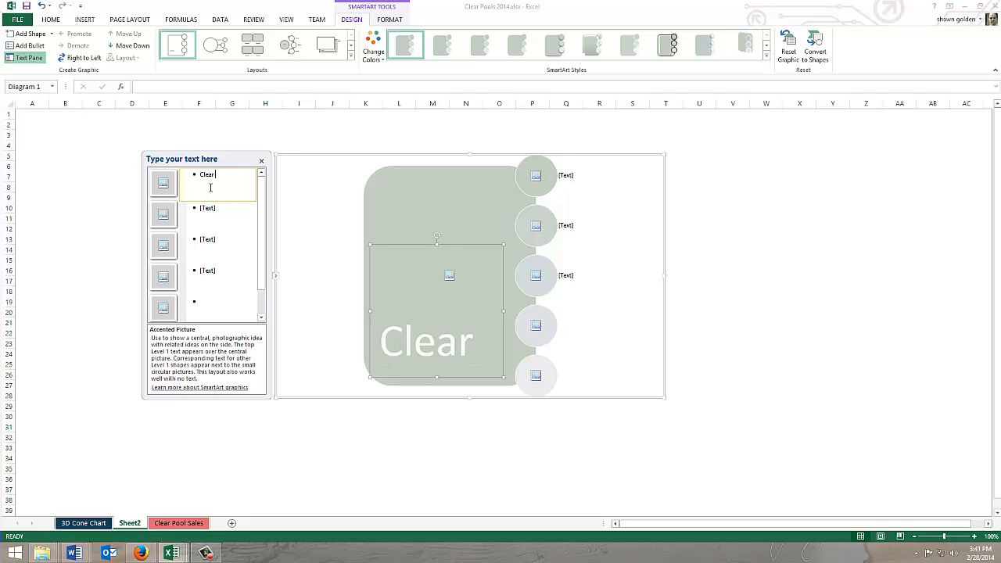
pyautogui.write(' Pools')
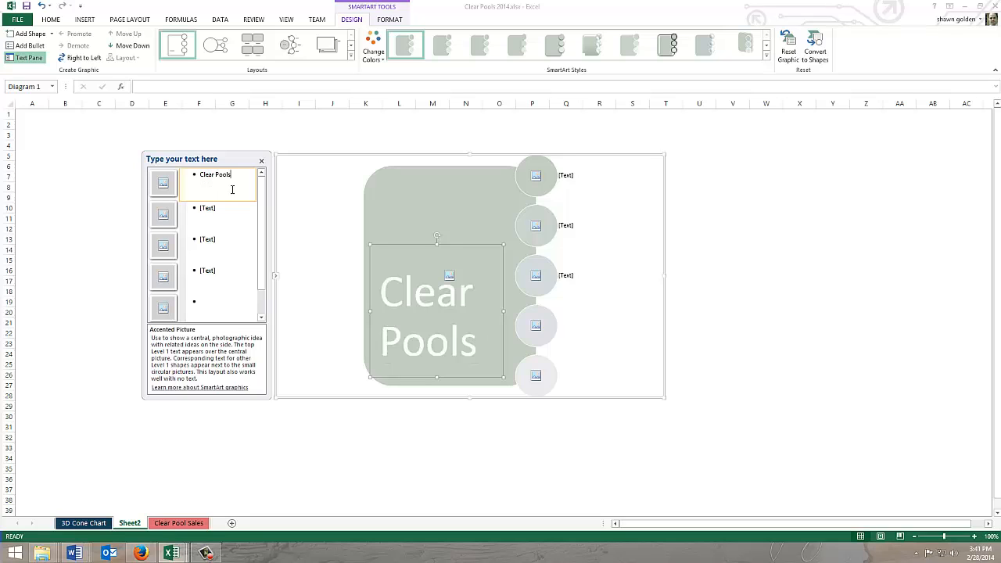
# Label the first circle of the SmartArt graphic Chemicals
pyautogui.click(213, 209)
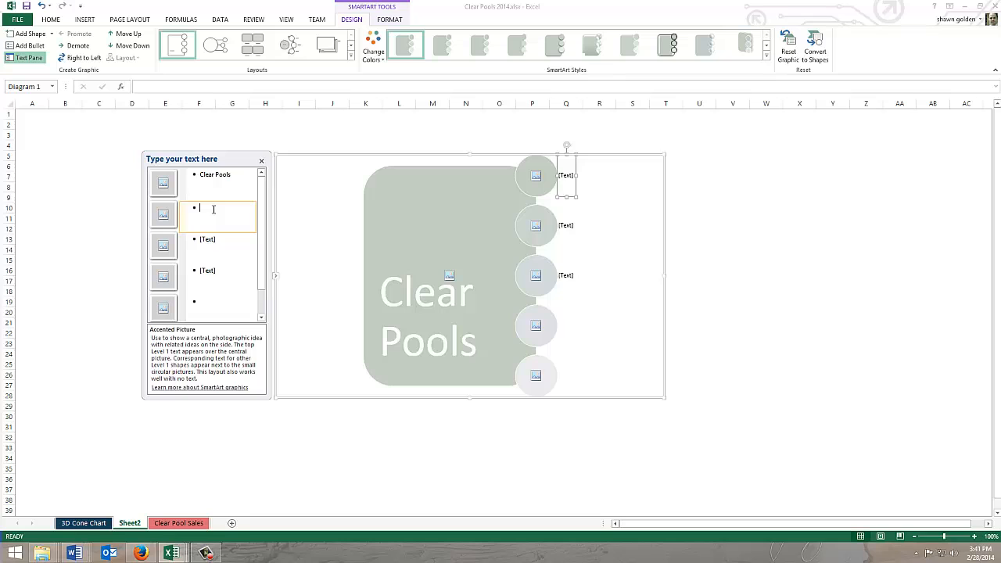
pyautogui.write('Chemic')
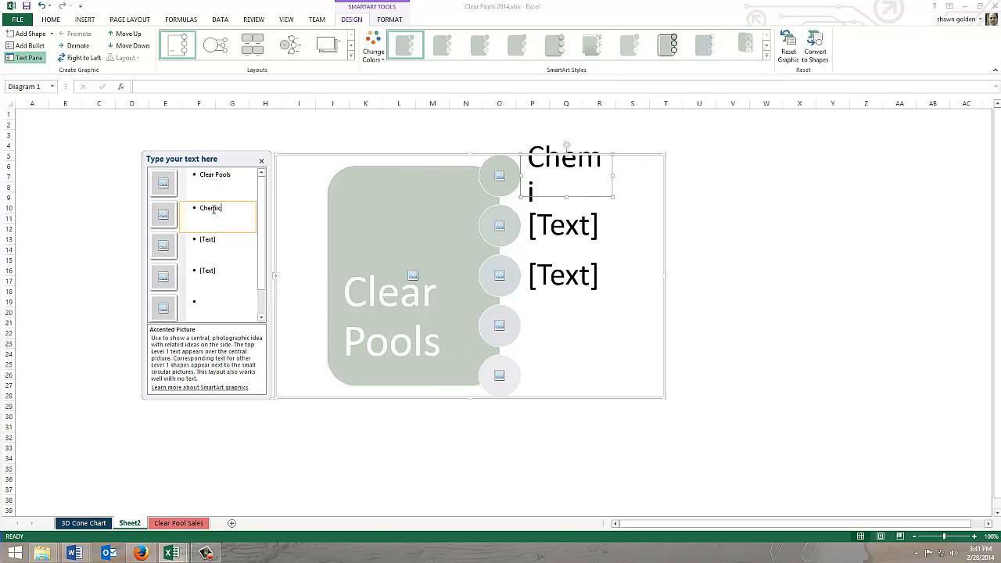
pyautogui.write('als')
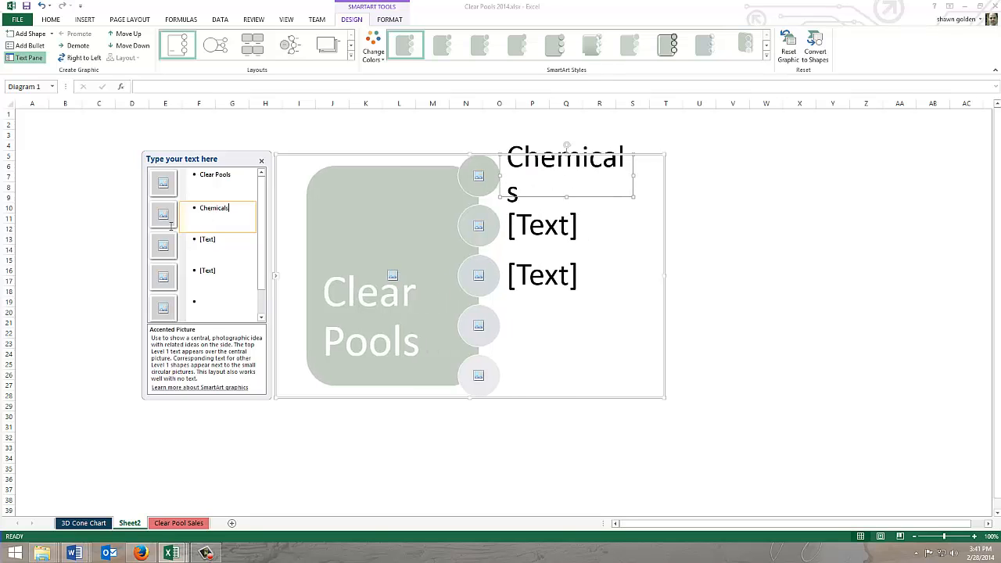
# Label the second circle of the SmartArt graphic Cleaning Supplies and the third circle Liners / Covers
pyautogui.click(204, 238)
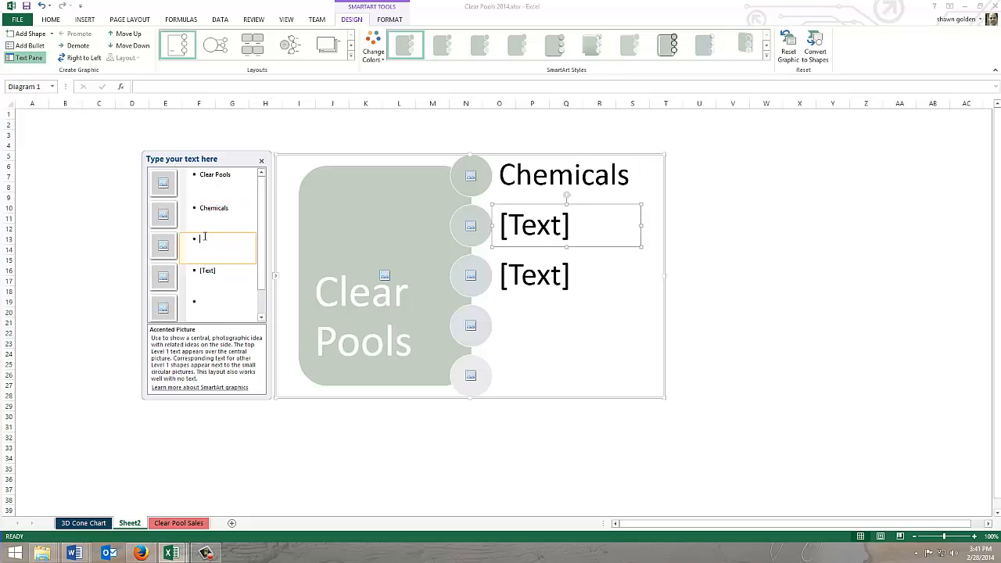
pyautogui.write('Cl')
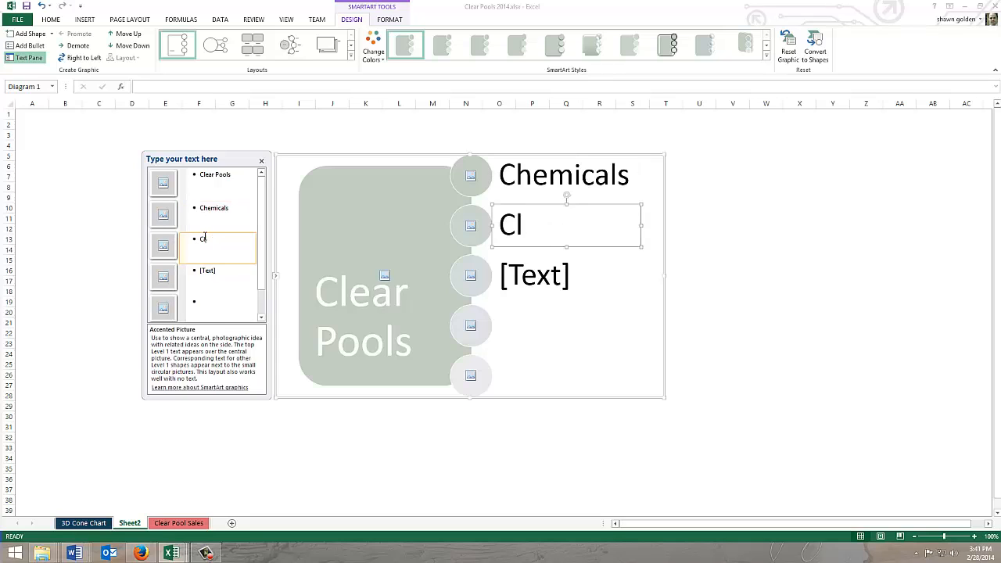
pyautogui.write('eaning Supplies')
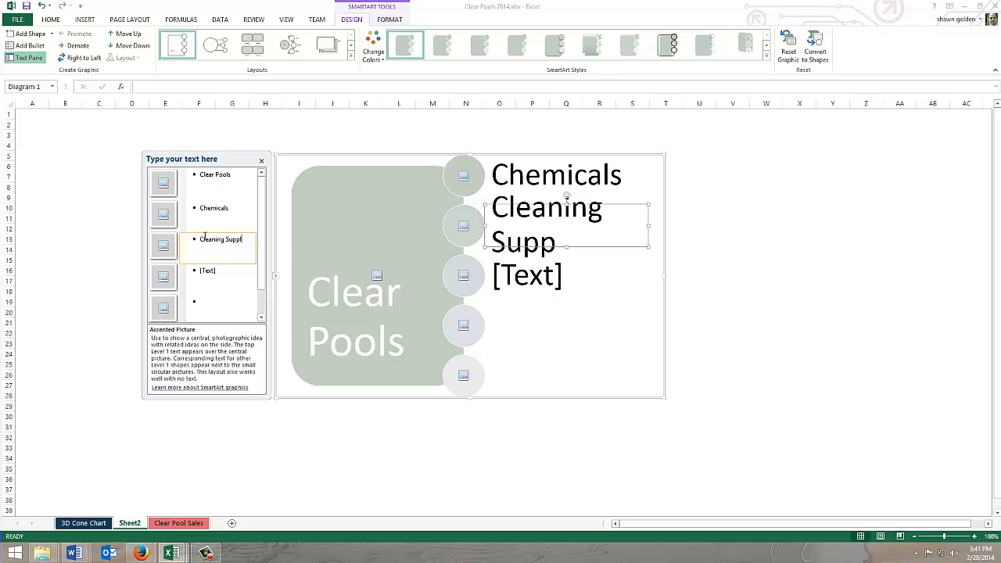
pyautogui.click(207, 268)
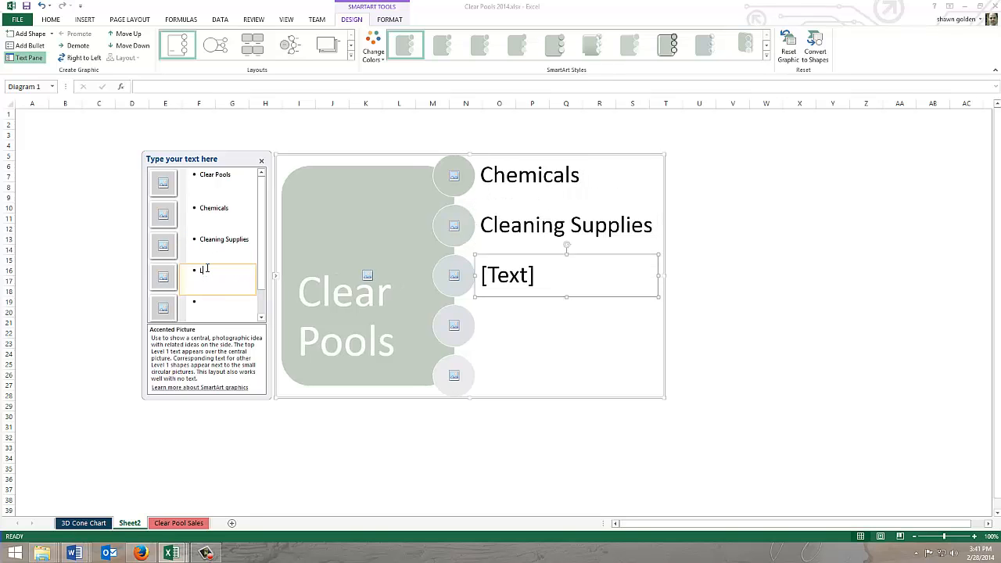
pyautogui.write('Liners /')
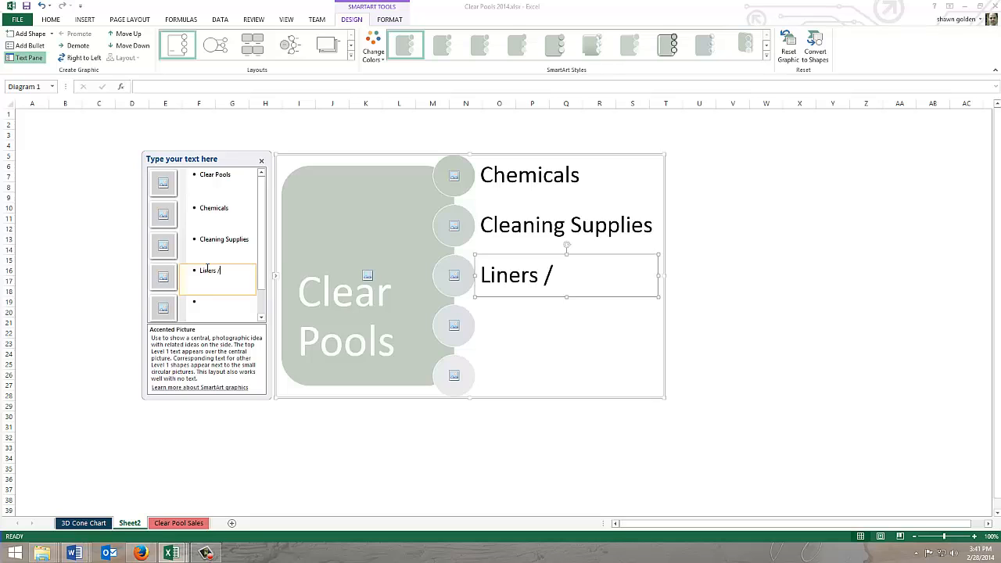
pyautogui.write(' Covers')
# Label the fourth circle of the SmartArt graphic Toys / Floats and the fifth circle Equipment
pyautogui.click(205, 308)
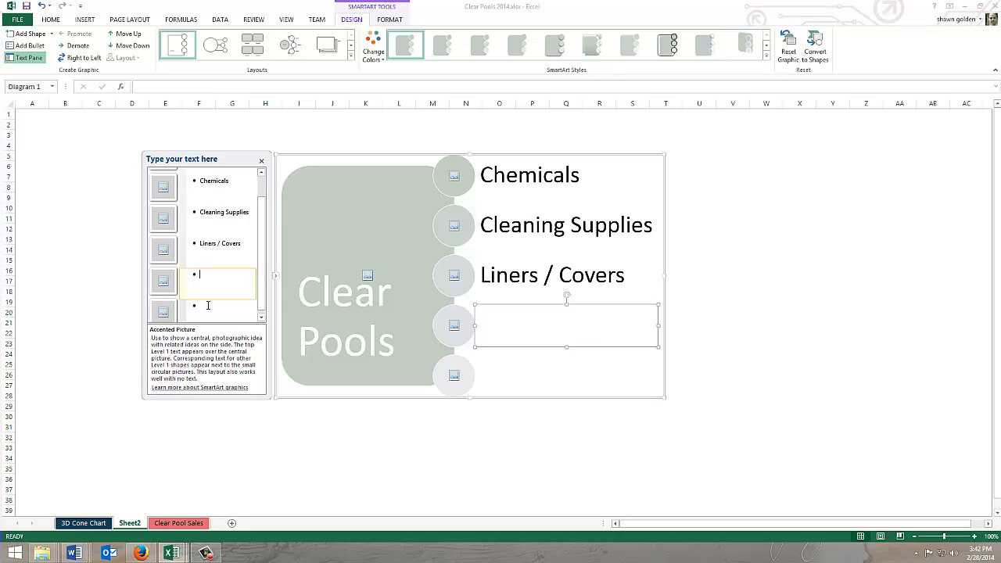
pyautogui.write('Toys/Floats')
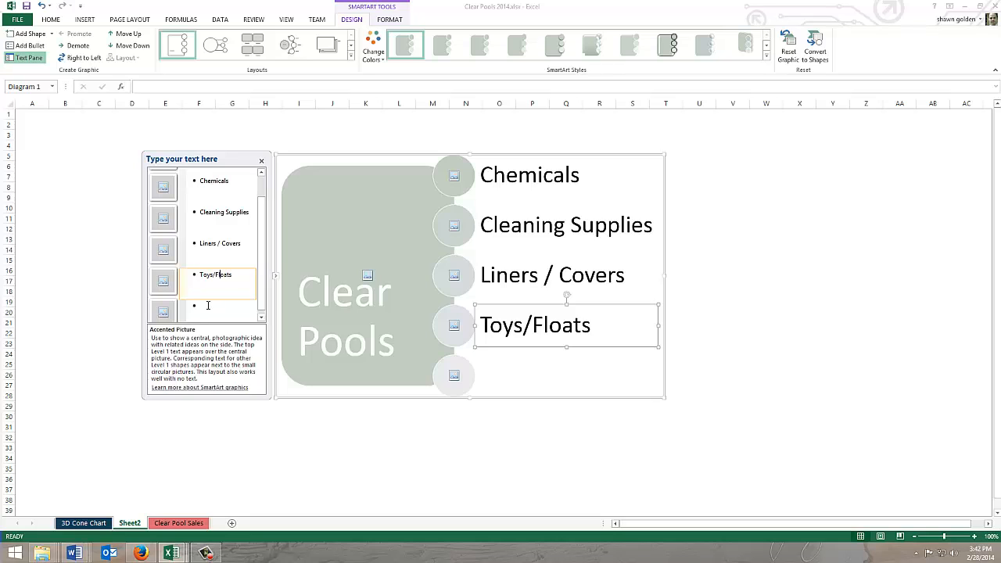
pyautogui.press('Right')
pyautogui.click(208, 304)
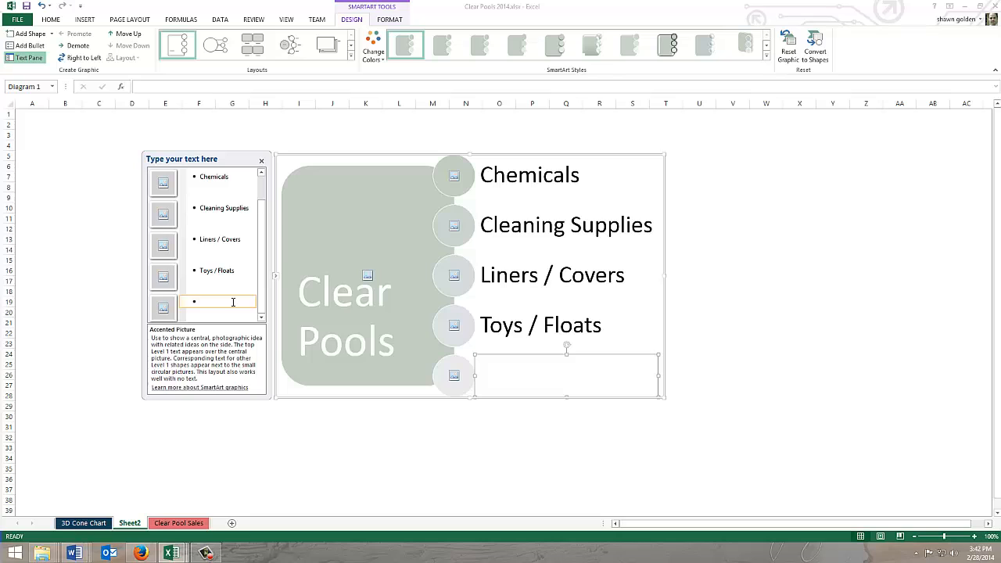
pyautogui.write('e')
pyautogui.press('BackSpace')
pyautogui.write('Equipment')
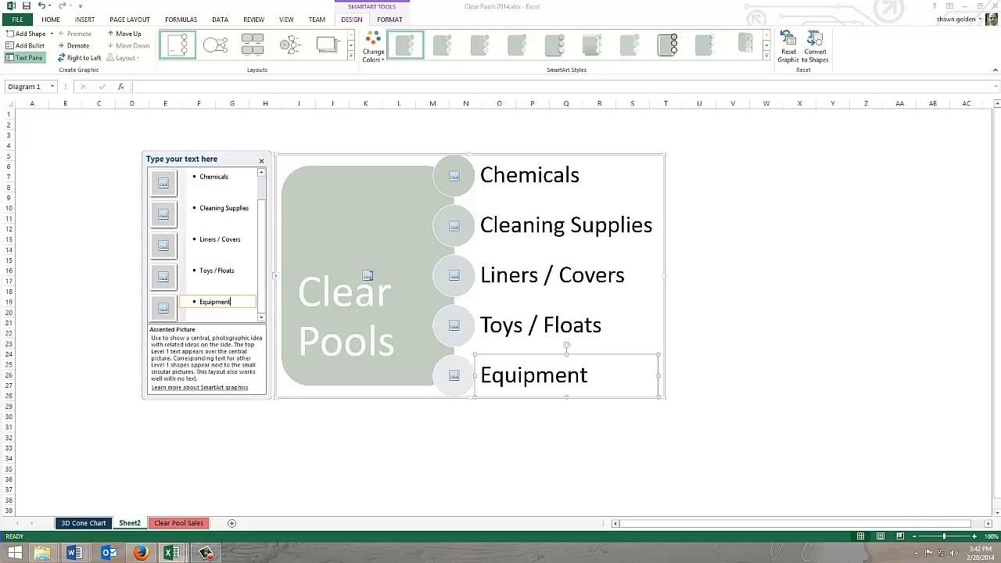
# Search Office.com Clip Art for swimming and insert the photo of the blue-capped, goggled swimmer into the large Clear Pools shape
pyautogui.click(368, 275)
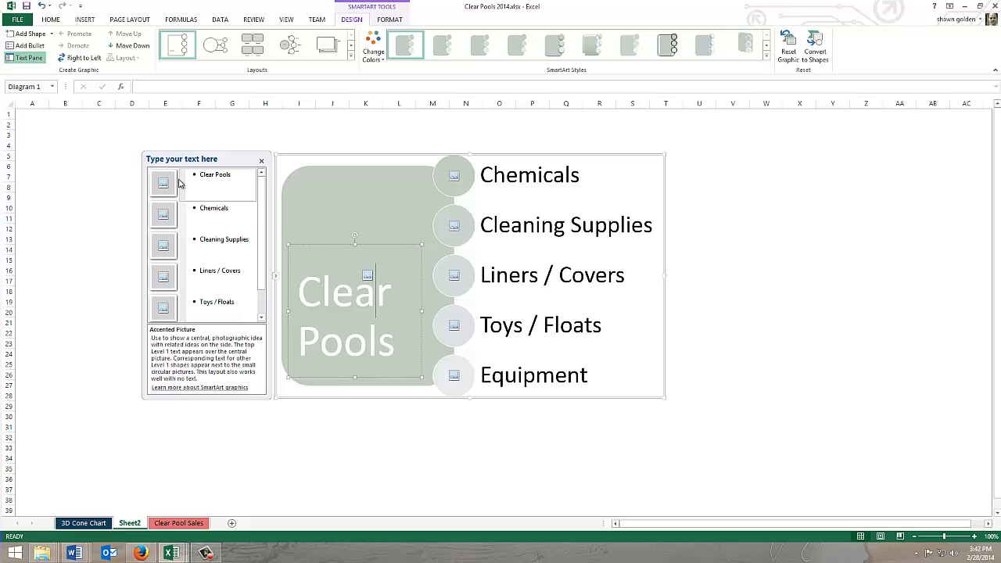
pyautogui.click(367, 274)
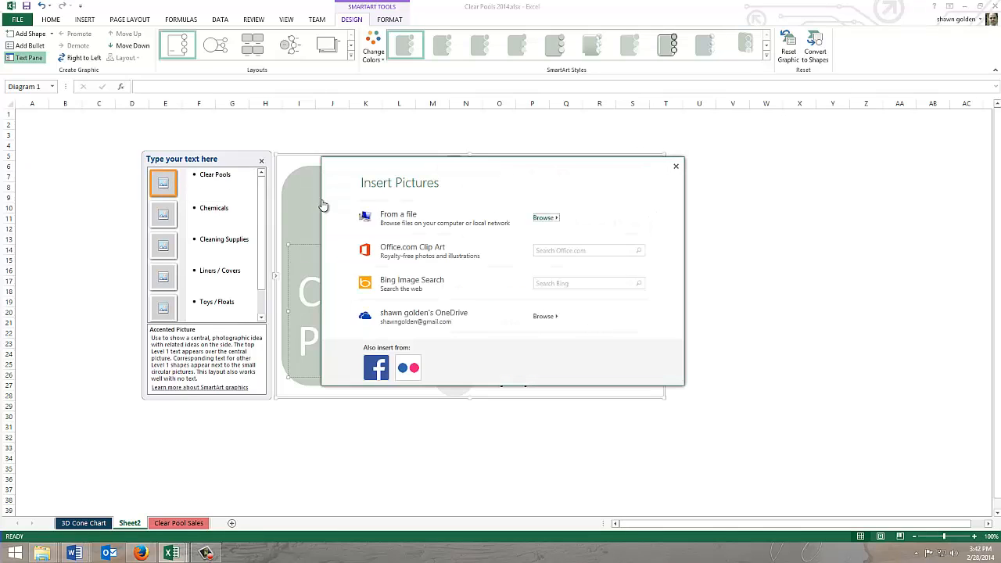
pyautogui.click(580, 249)
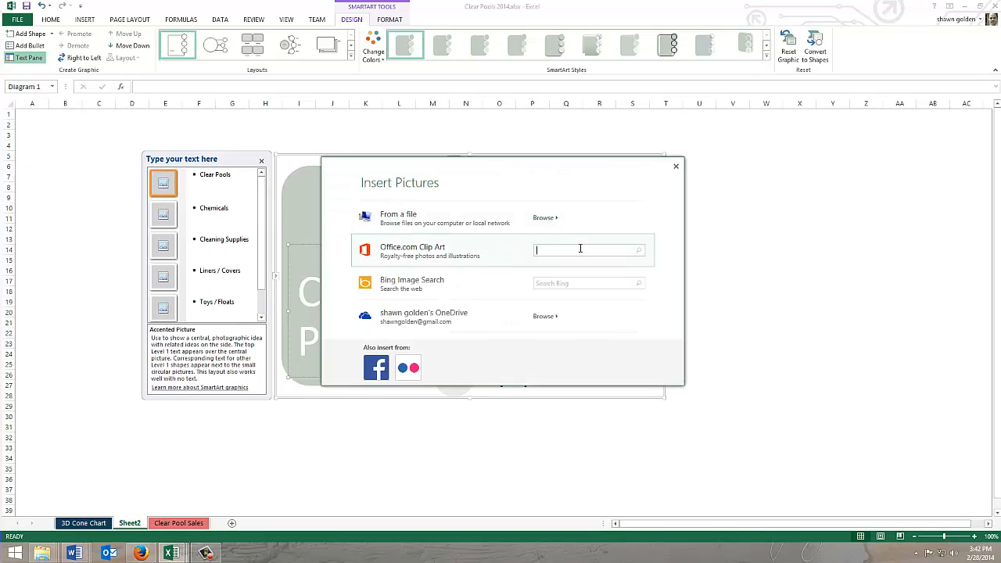
pyautogui.write('swimming')
pyautogui.press('Return')
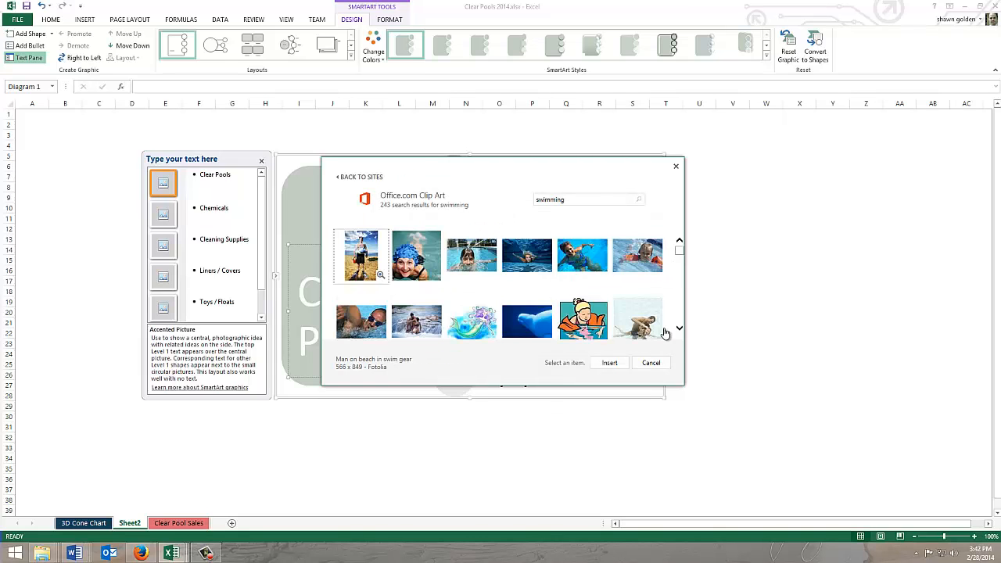
pyautogui.click(680, 331)
pyautogui.click(680, 330)
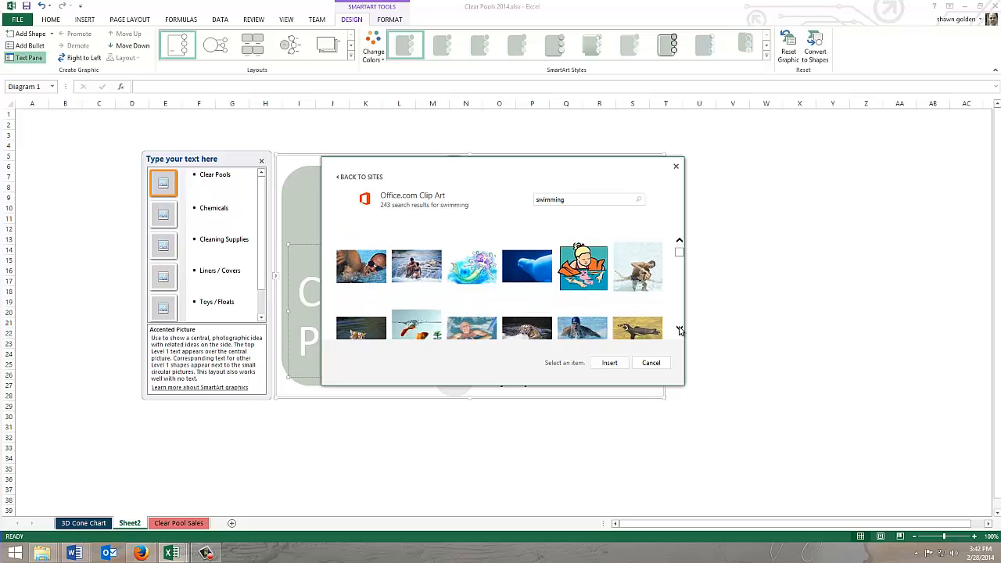
pyautogui.click(679, 331)
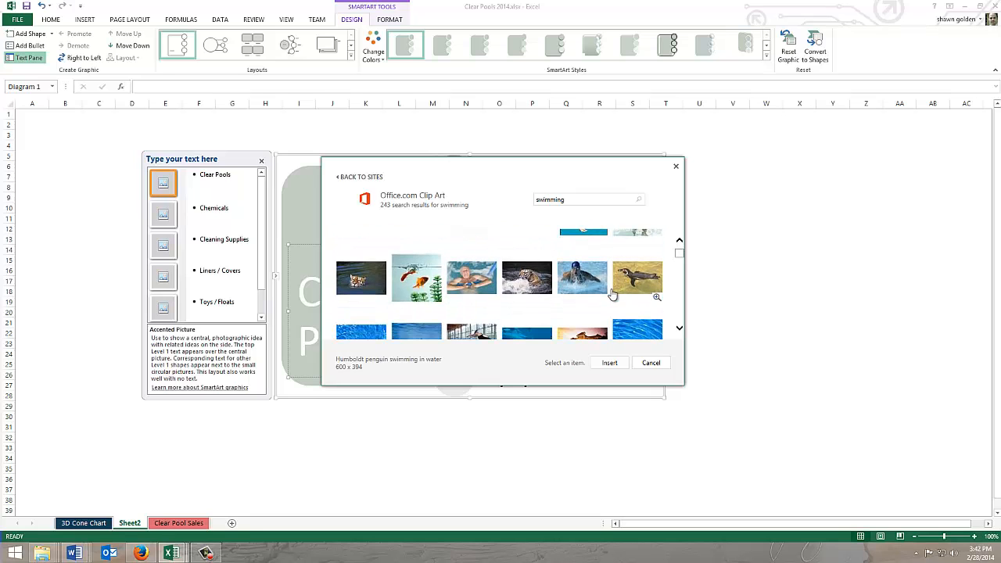
pyautogui.click(579, 297)
pyautogui.click(609, 363)
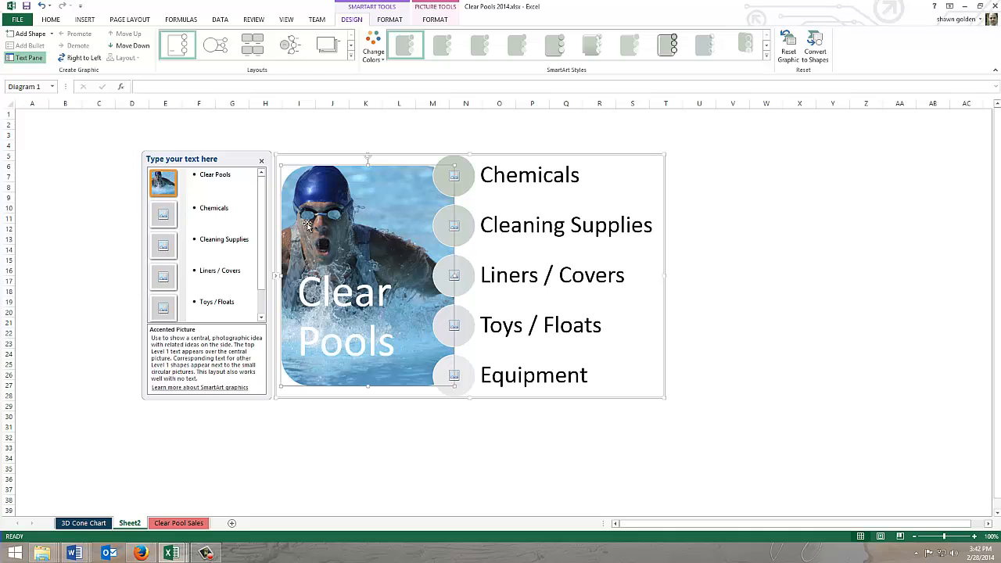
# Insert Chemicals.jpg from the Chapter07 folder inside 12000_excel on the UDISK (K:) drive into the Chemicals circle
pyautogui.click(163, 216)
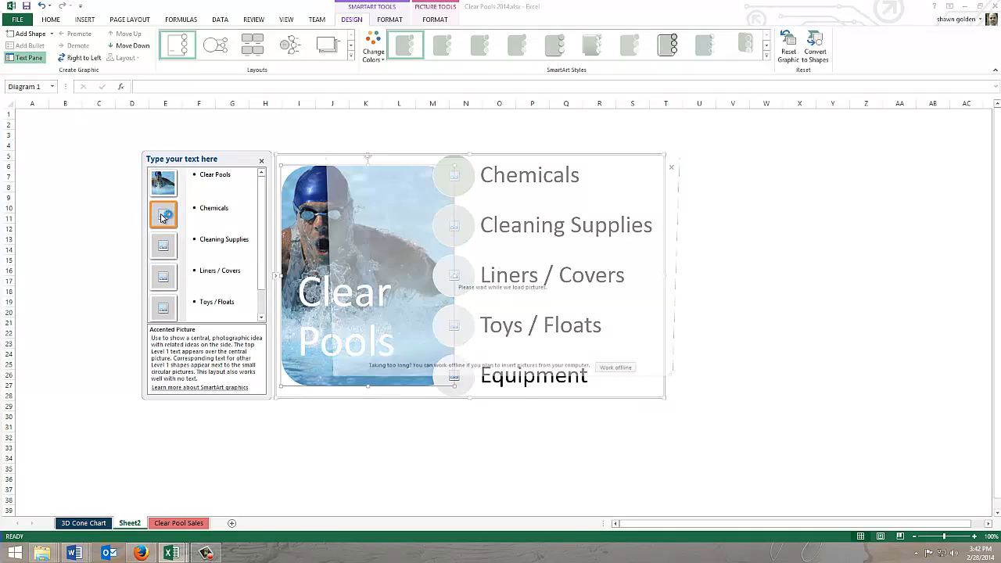
pyautogui.click(543, 218)
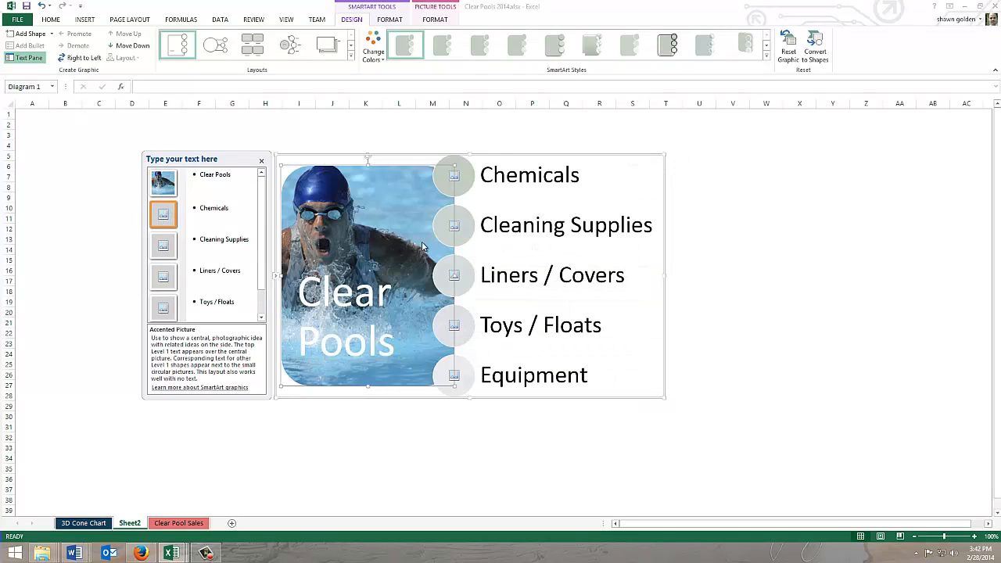
pyautogui.scroll(-3, 78, 216)
pyautogui.scroll(-1, 78, 216)
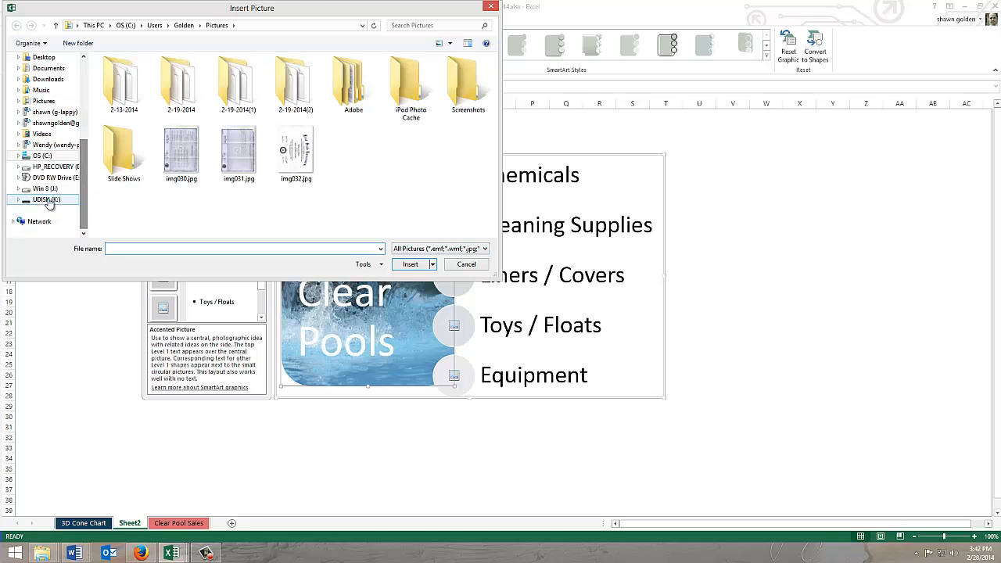
pyautogui.click(46, 199)
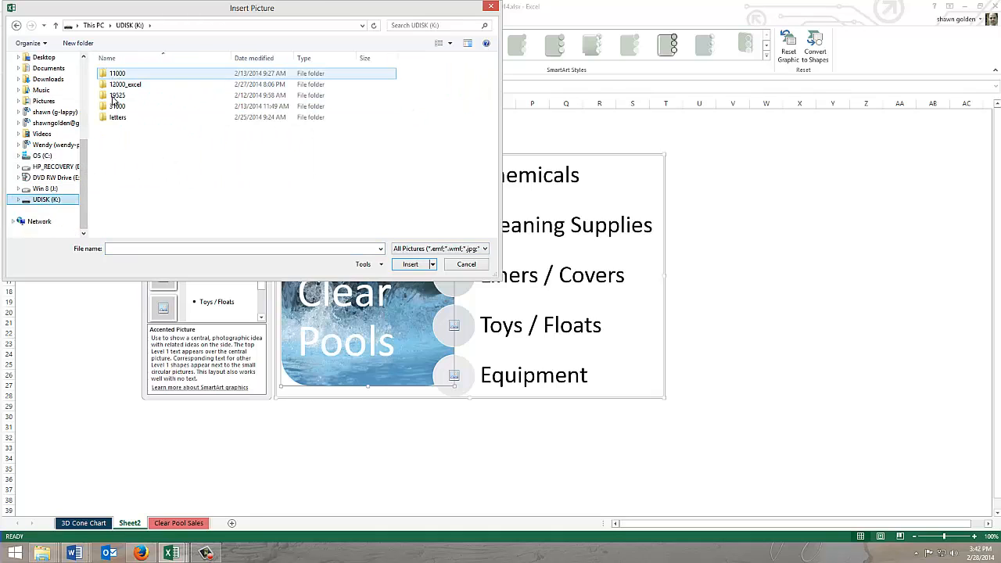
pyautogui.click(113, 86)
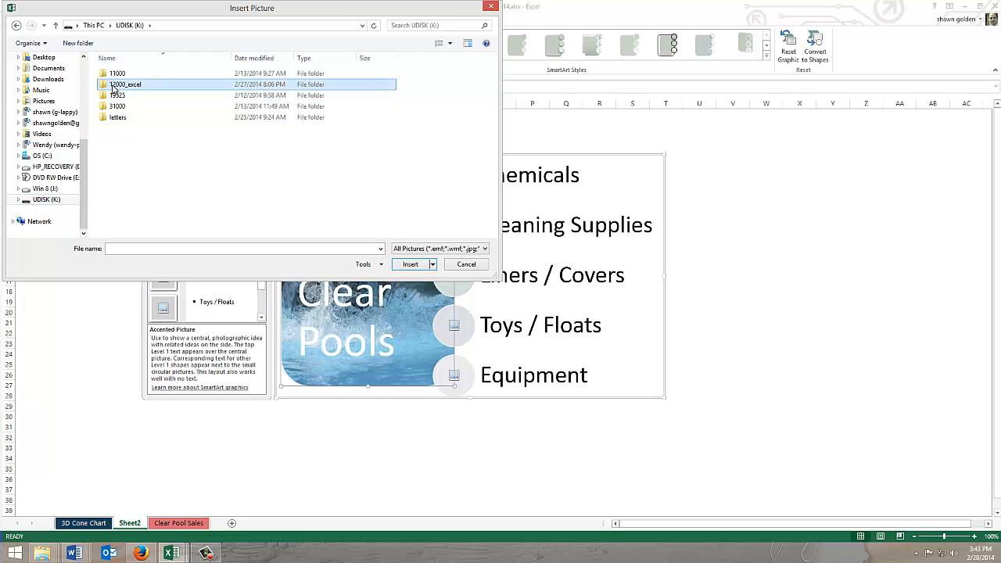
pyautogui.doubleClick(113, 86)
pyautogui.doubleClick(116, 97)
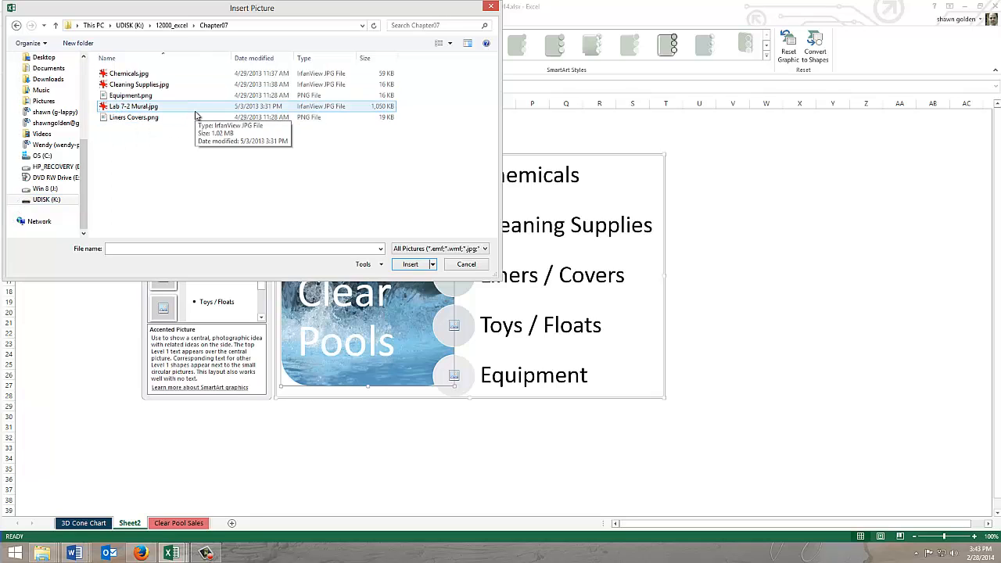
pyautogui.click(133, 75)
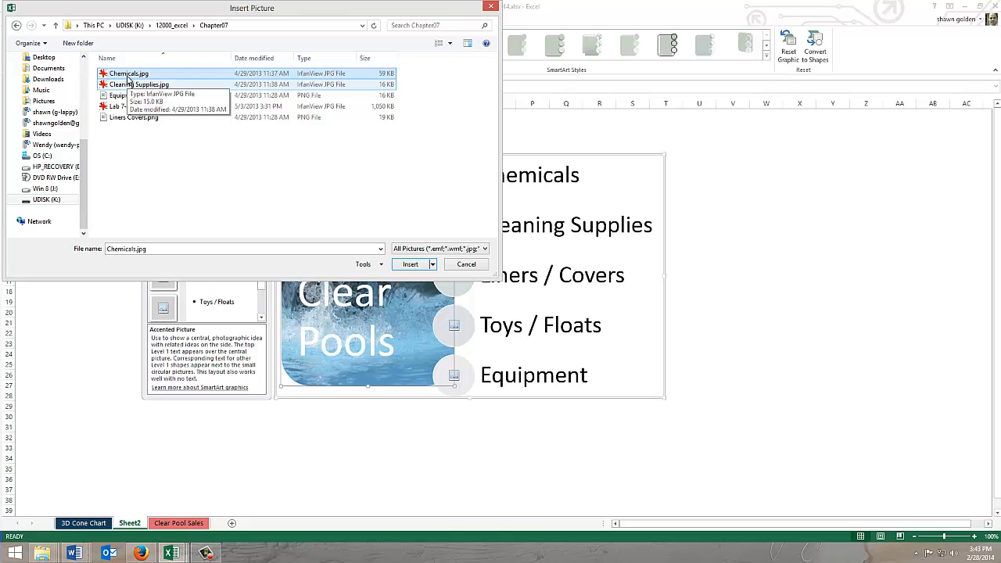
pyautogui.doubleClick(130, 77)
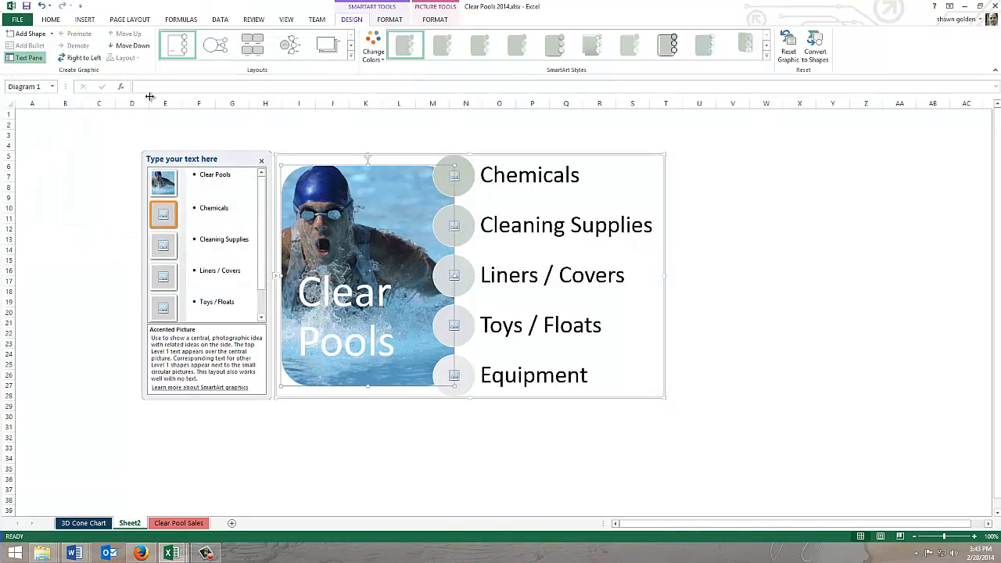
# Insert Cleaning Supplies.jpg from the Chapter07 folder into the Cleaning Supplies circle
pyautogui.click(165, 249)
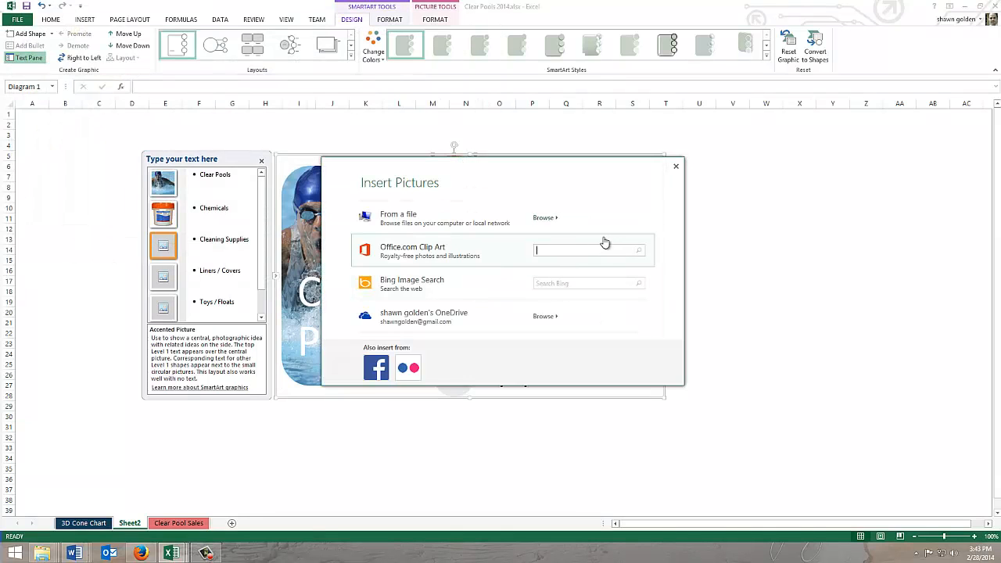
pyautogui.click(545, 218)
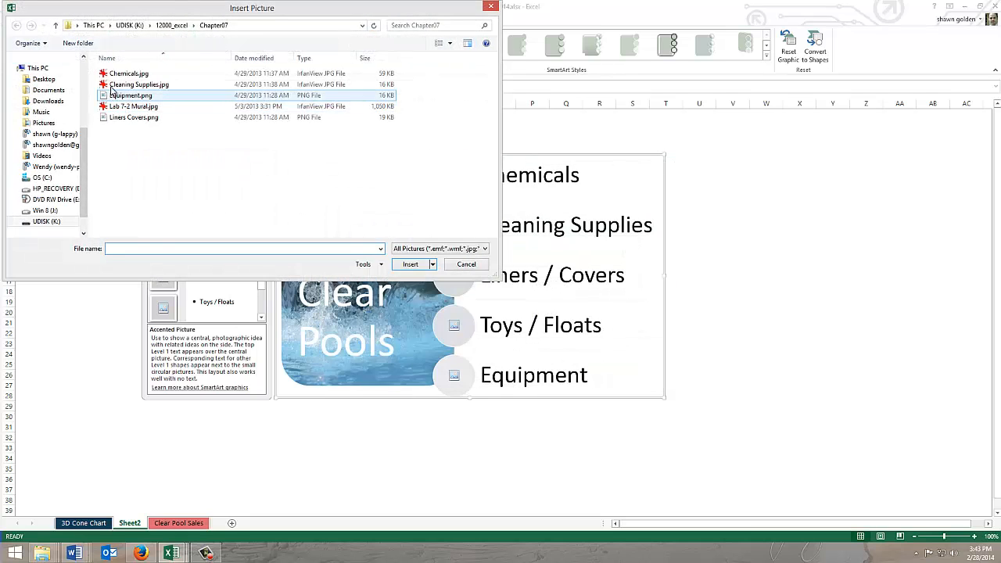
pyautogui.doubleClick(111, 86)
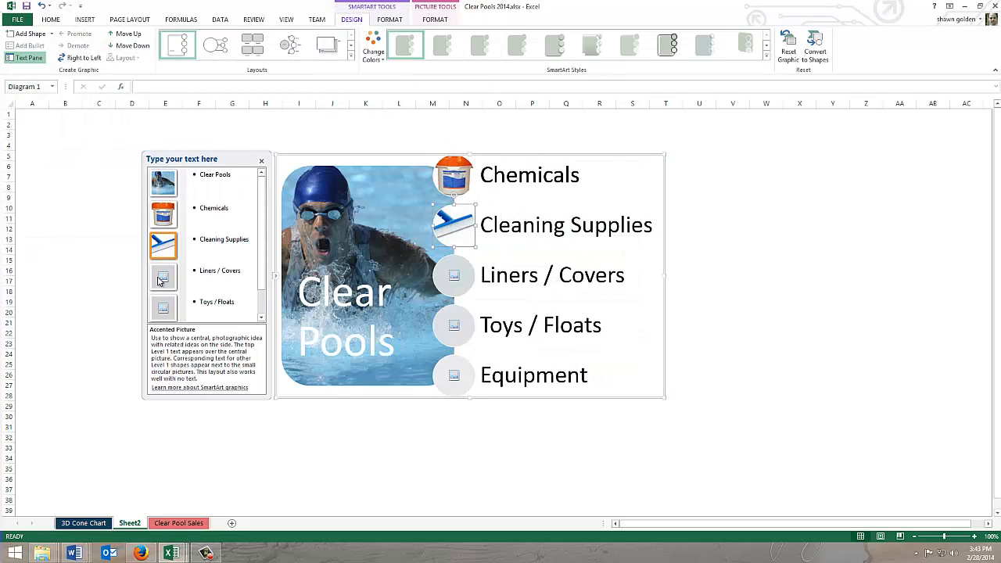